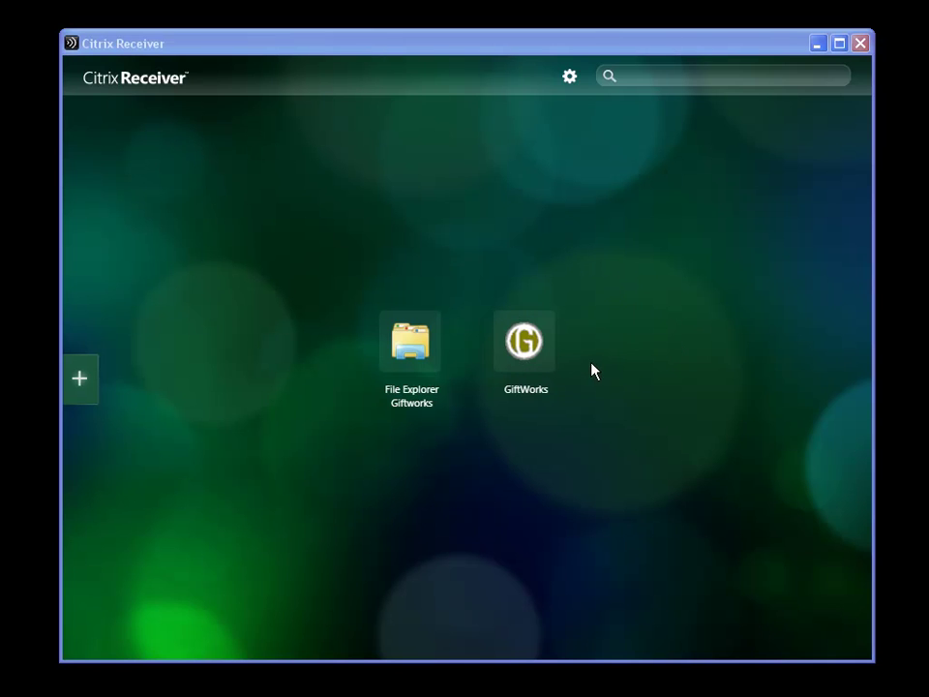
- Launch GiftWorks from Citrix Receiver, sign in to TestGiftWorks, and land on the home page
left_click(539, 353)
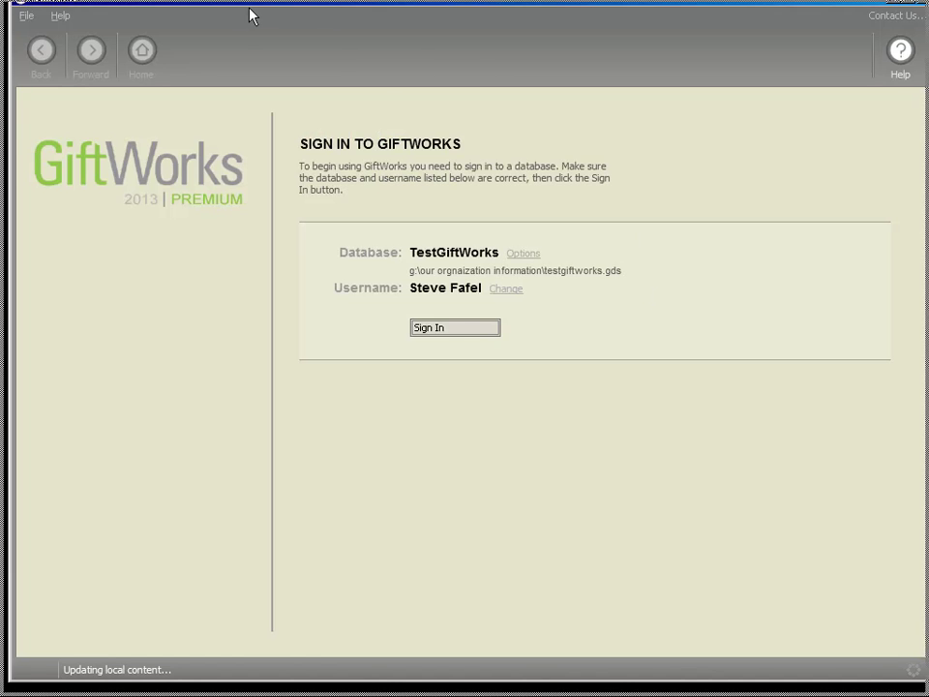
left_click(474, 341)
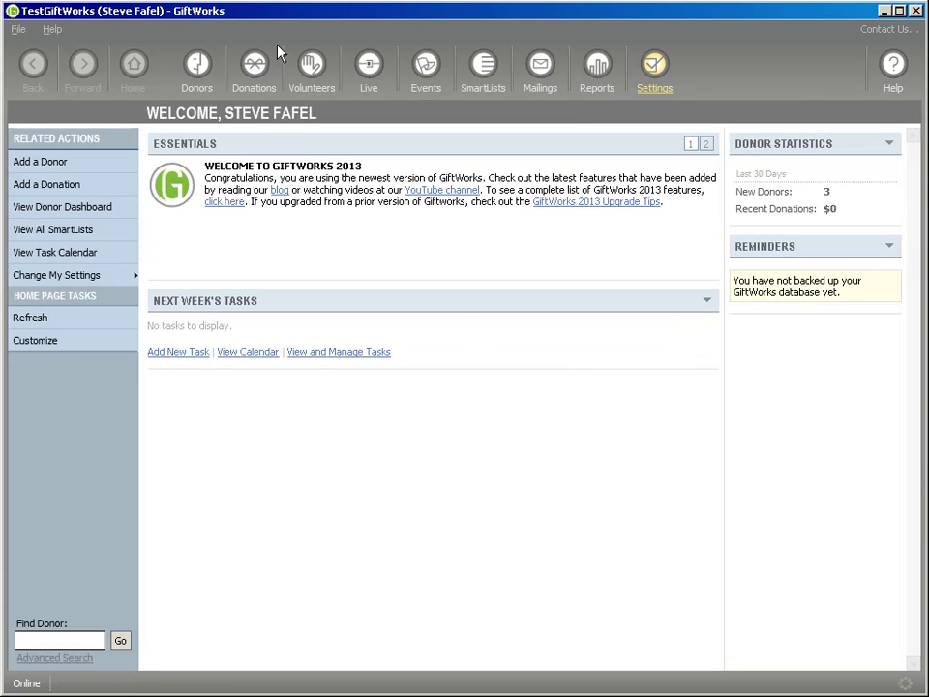
left_click(658, 67)
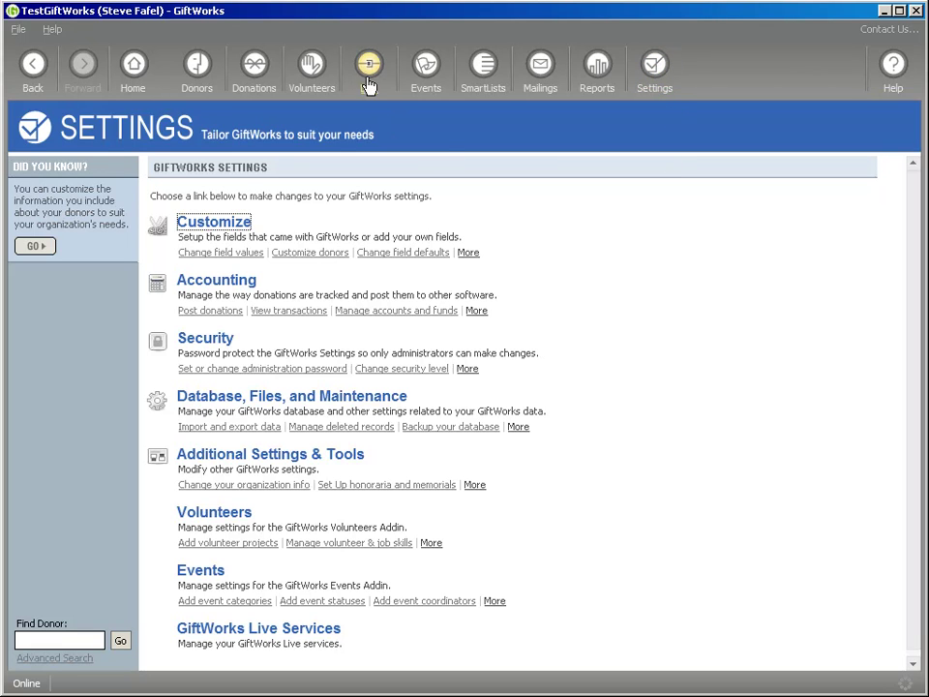
left_click(136, 65)
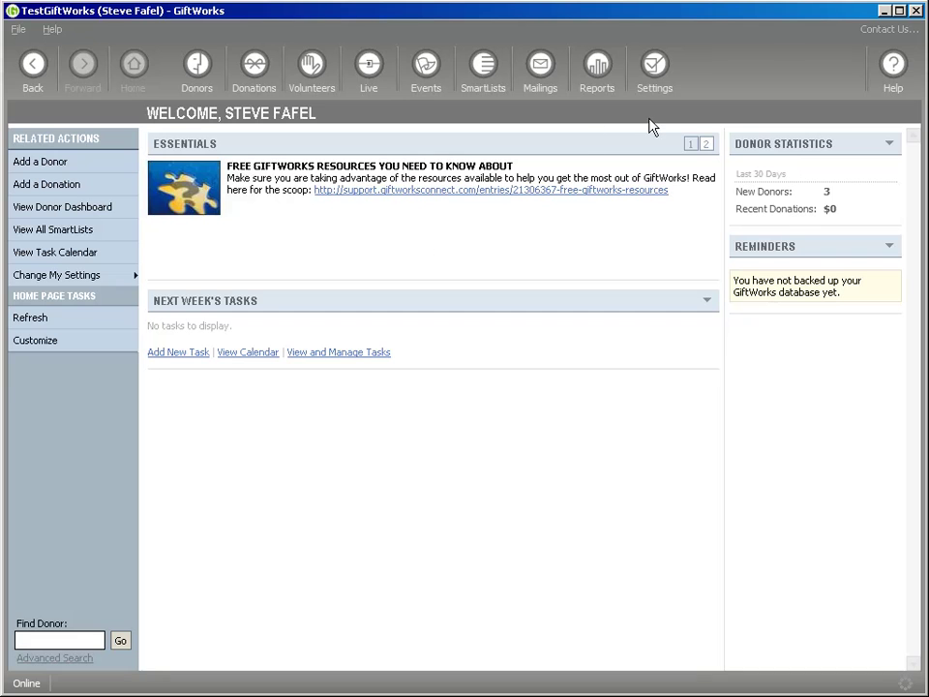
- Open Back Up Your GiftWorks Database from Settings > Database, Files, and Maintenance
left_click(656, 68)
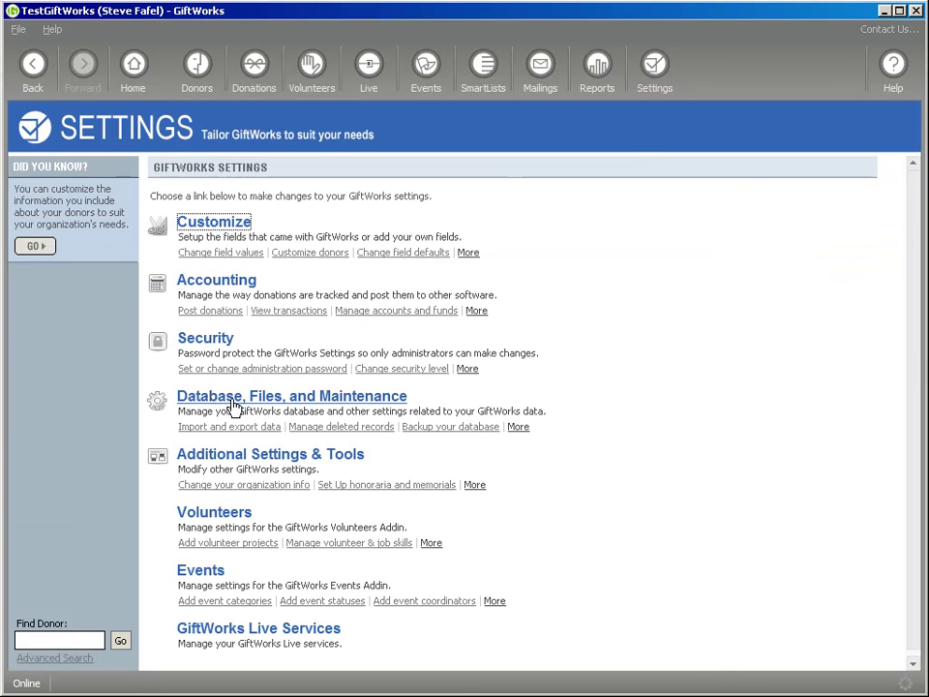
left_click(276, 399)
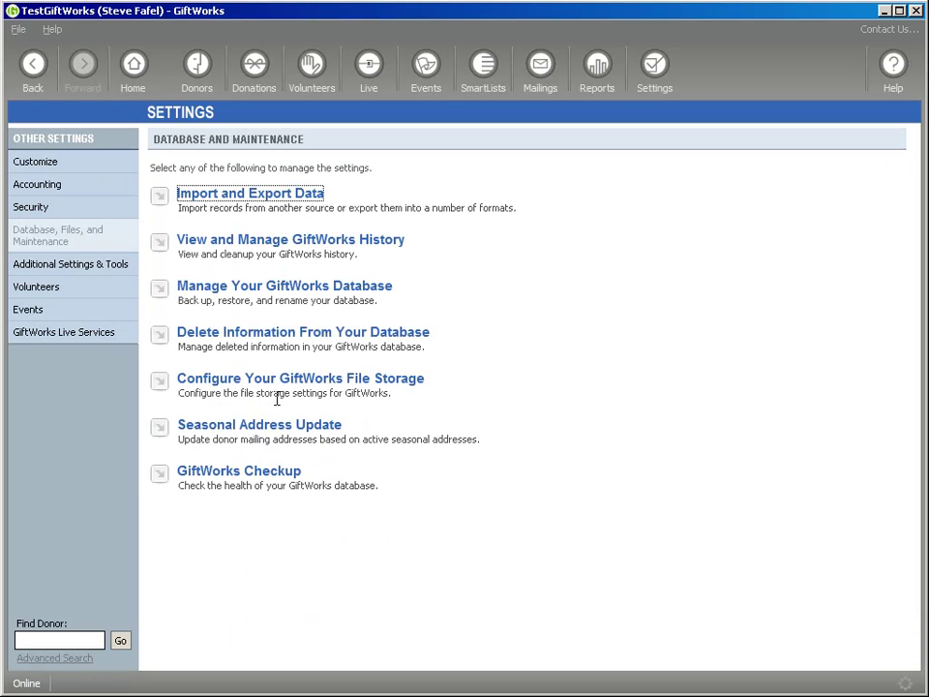
left_click(310, 290)
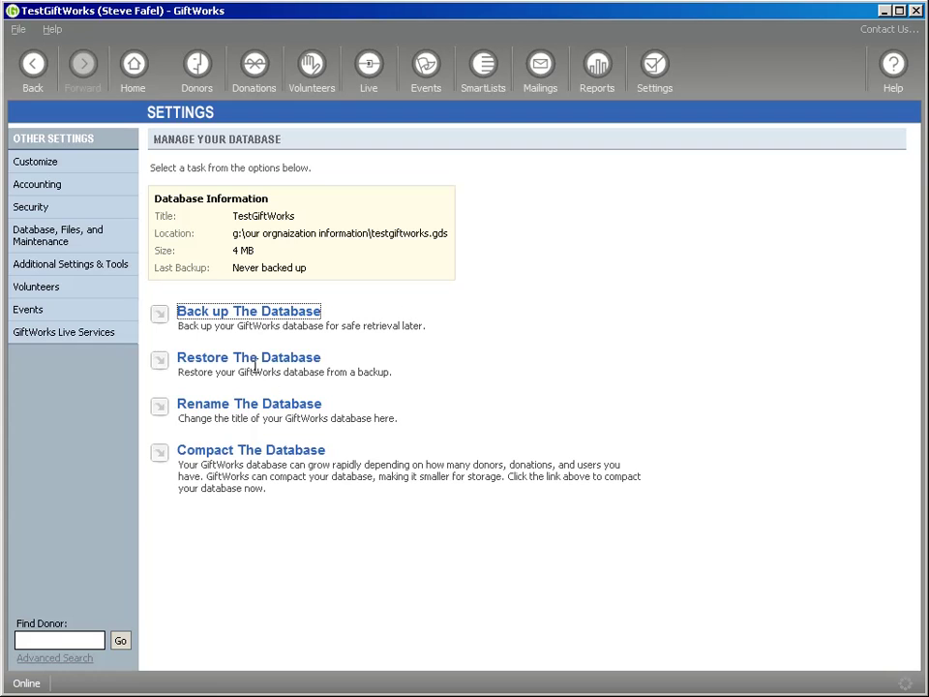
left_click(241, 315)
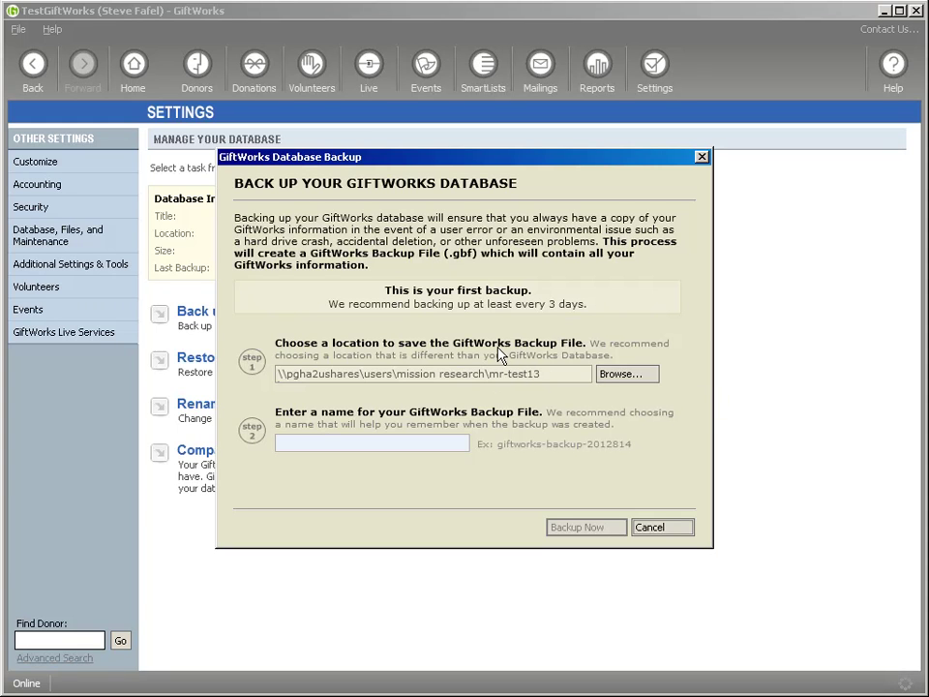
- Set the backup save location to the Groups (G:) drive
left_click(628, 374)
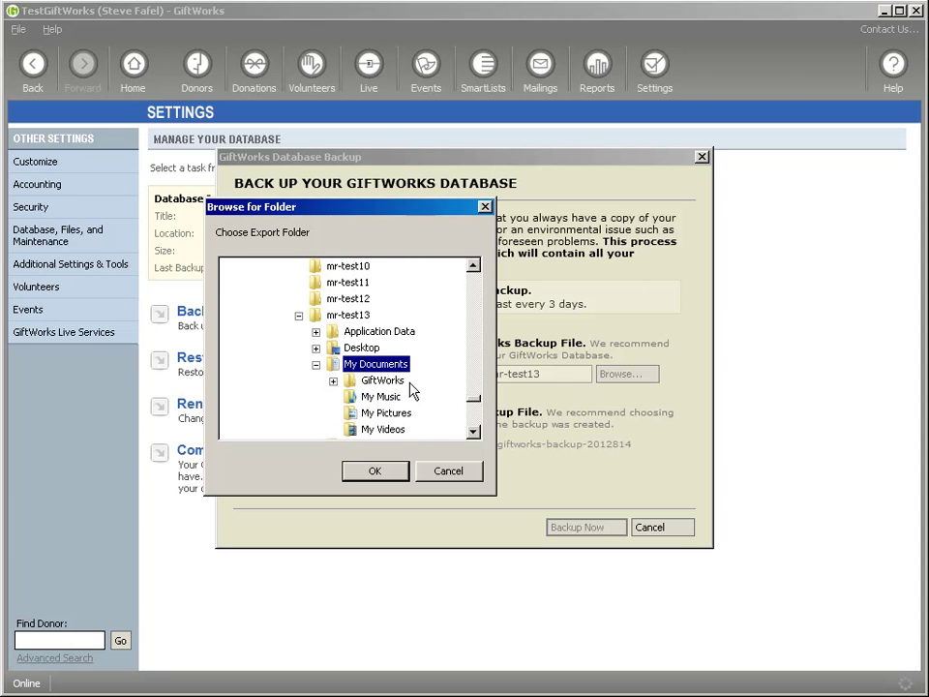
left_click_drag(474, 390, 473, 265)
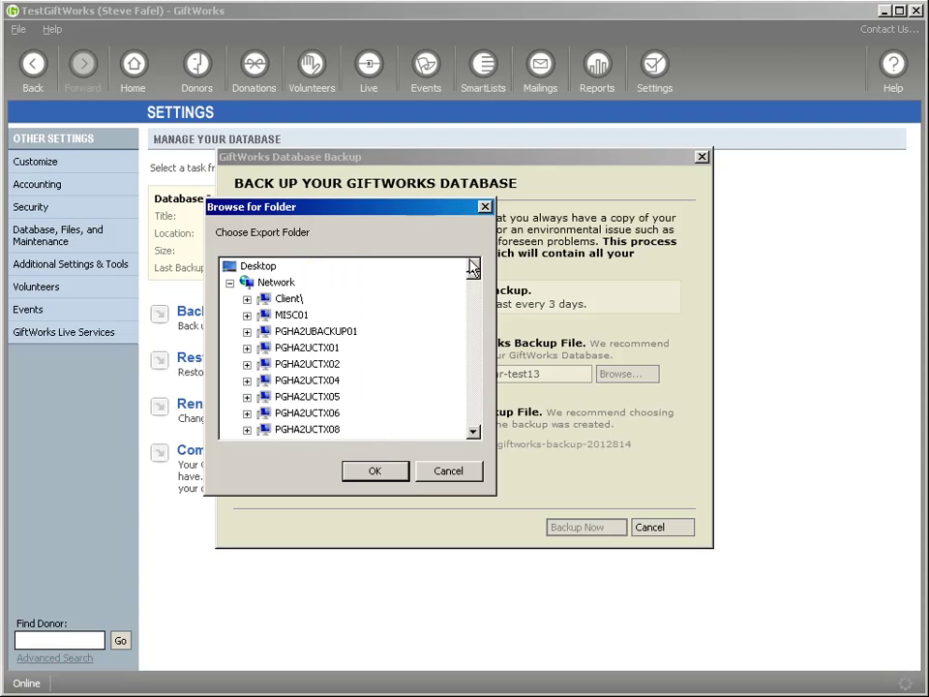
left_click(229, 283)
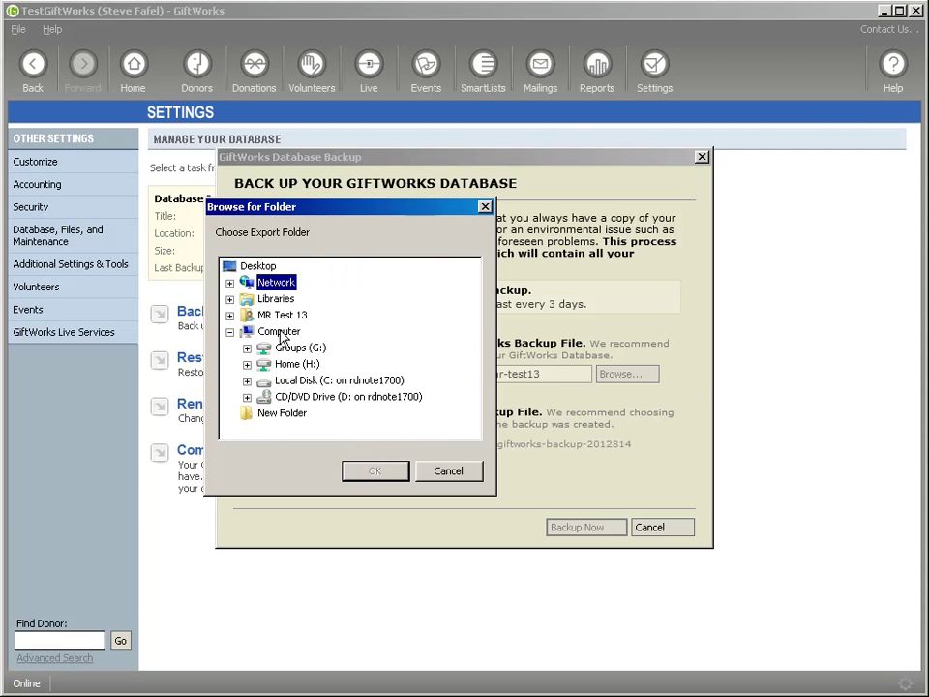
left_click(263, 349)
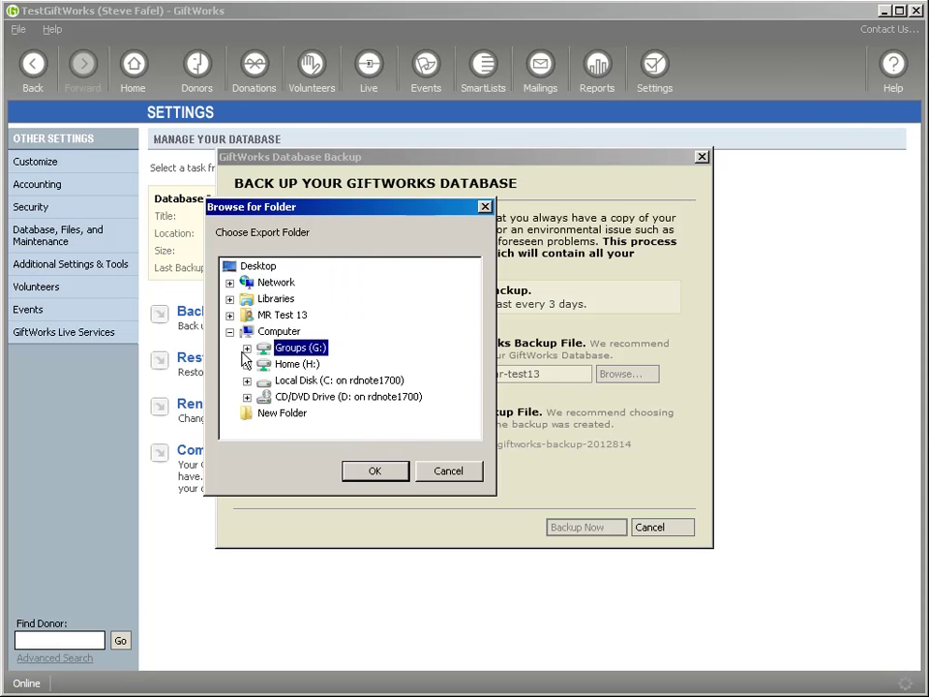
left_click(247, 348)
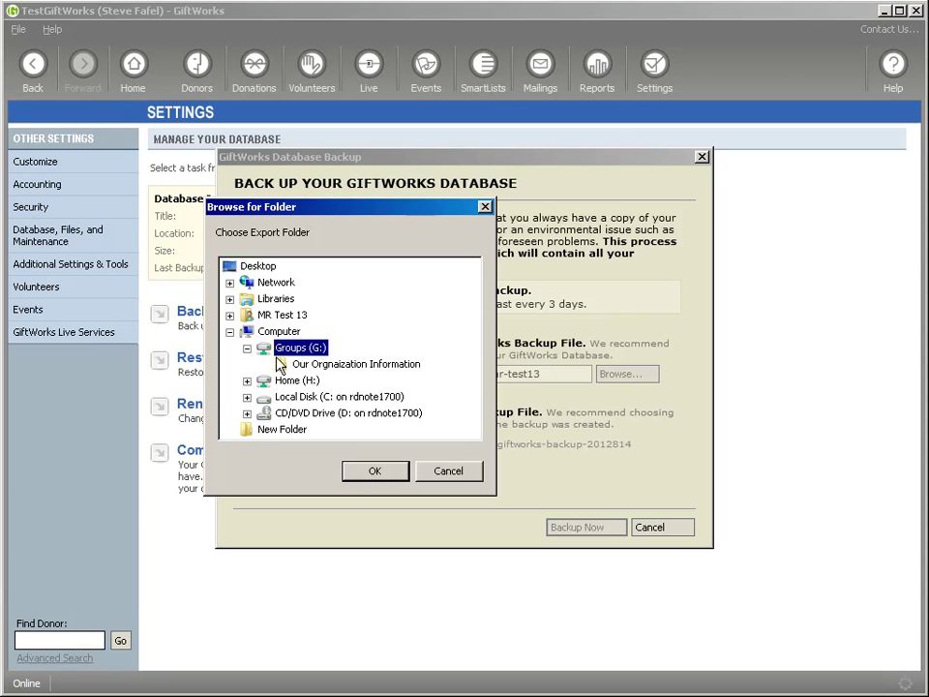
left_click(371, 474)
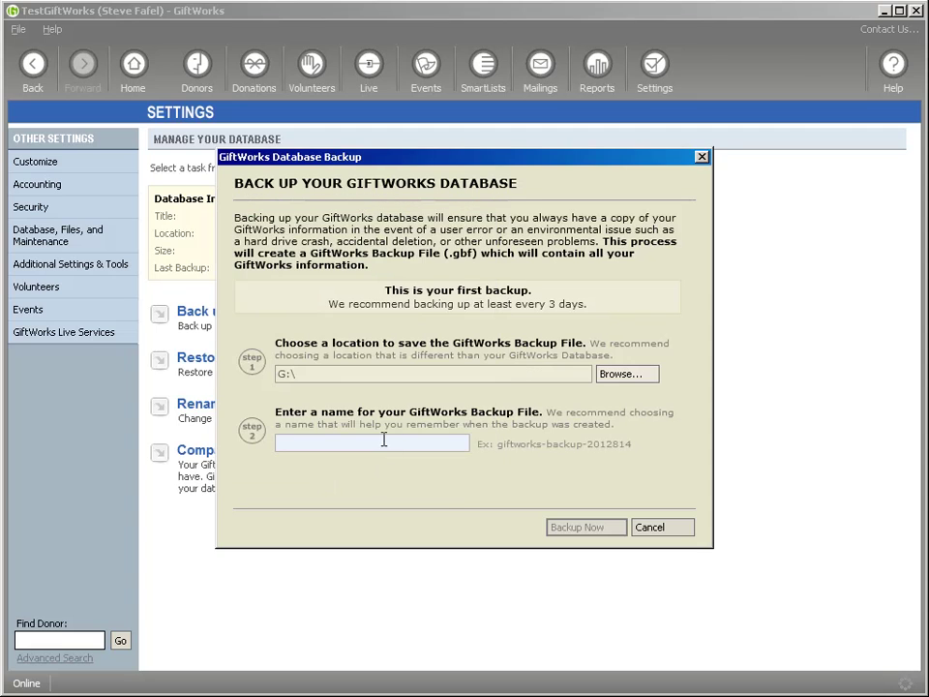
- Name the backup backup-20120814-giftworks, run it, and acknowledge completion
left_click(318, 441)
type("backup")
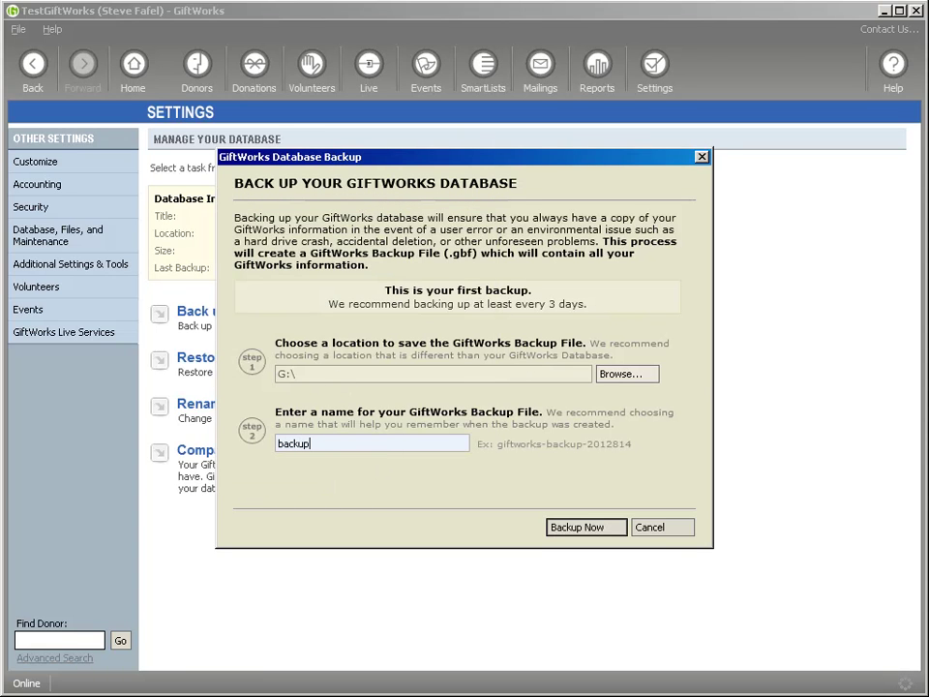
type("-20120814-")
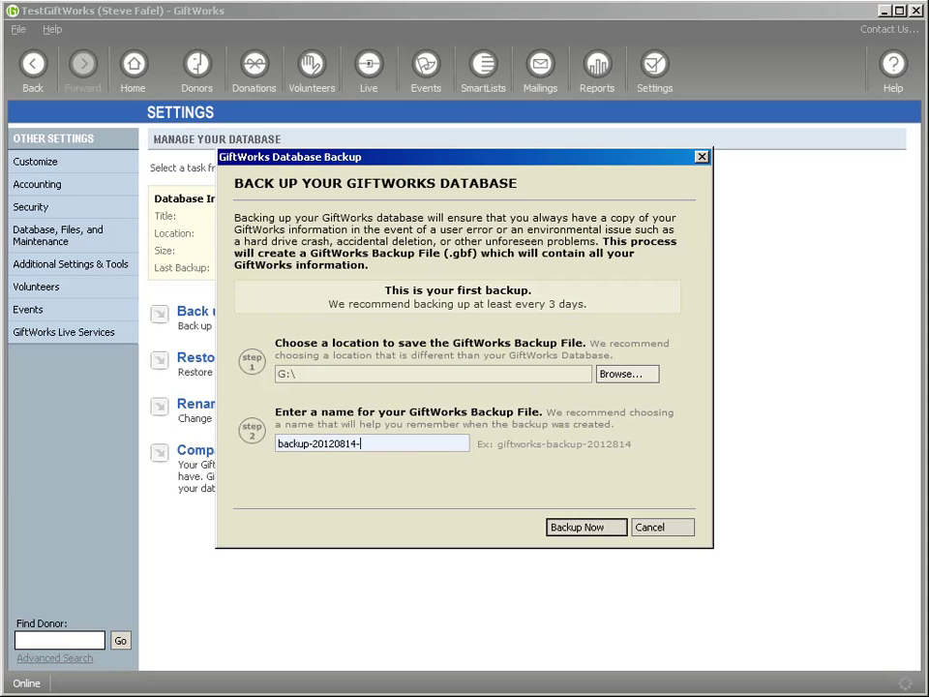
type("giftworks")
left_click(580, 532)
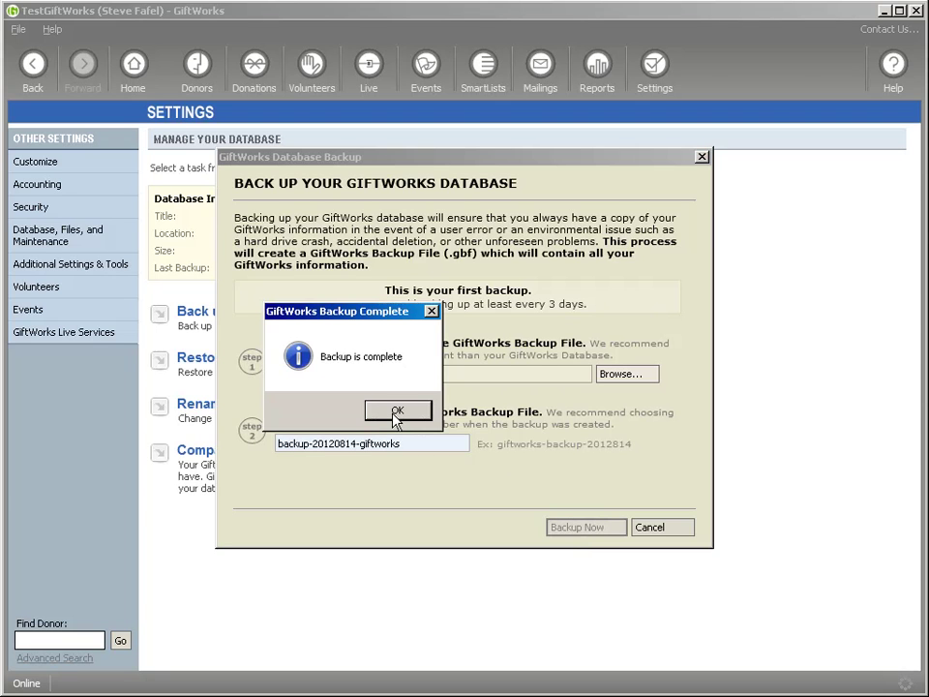
left_click(396, 410)
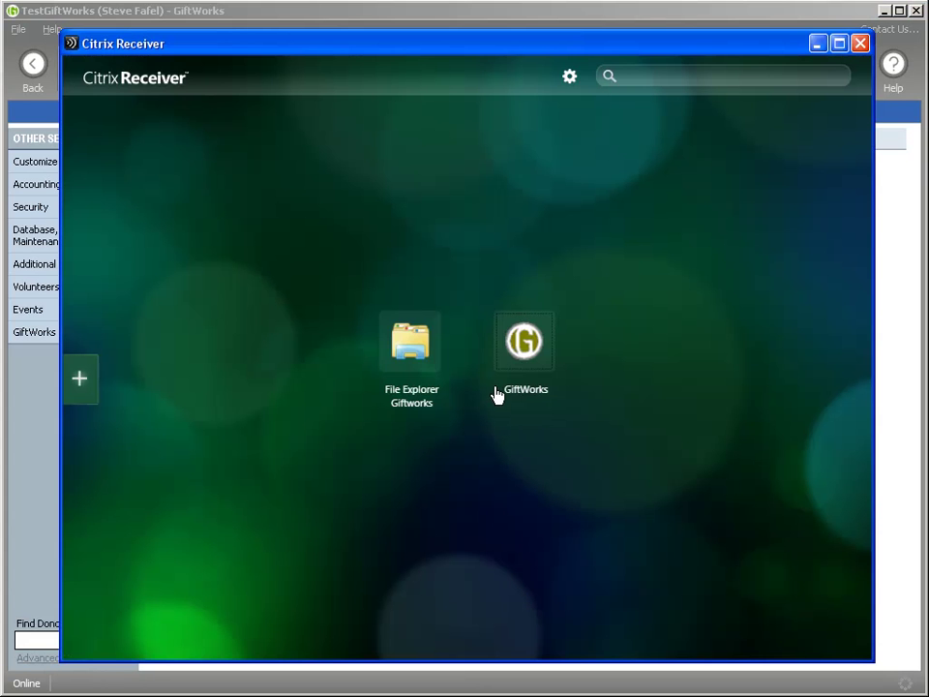
- Open File Explorer Giftworks on Groups (G:) and select backup-20120814-giftworks.gbf
left_click(404, 353)
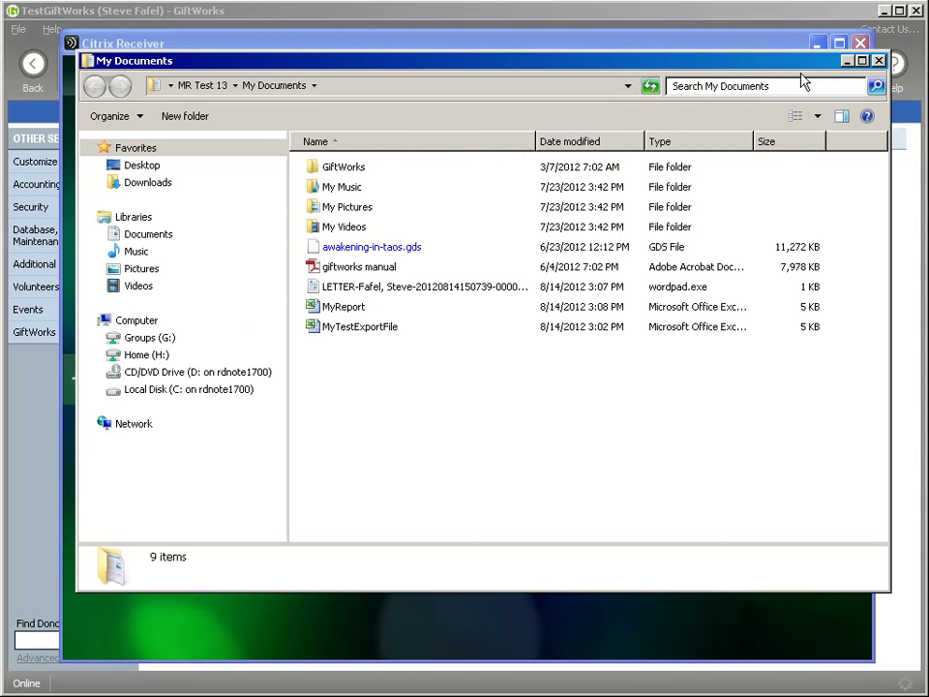
left_click(816, 42)
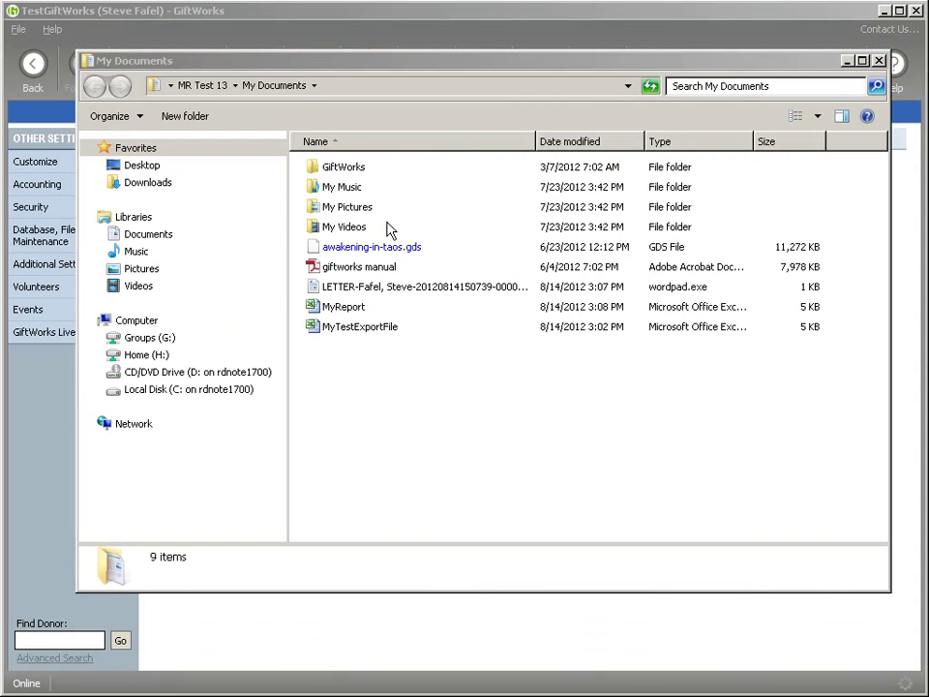
left_click(142, 343)
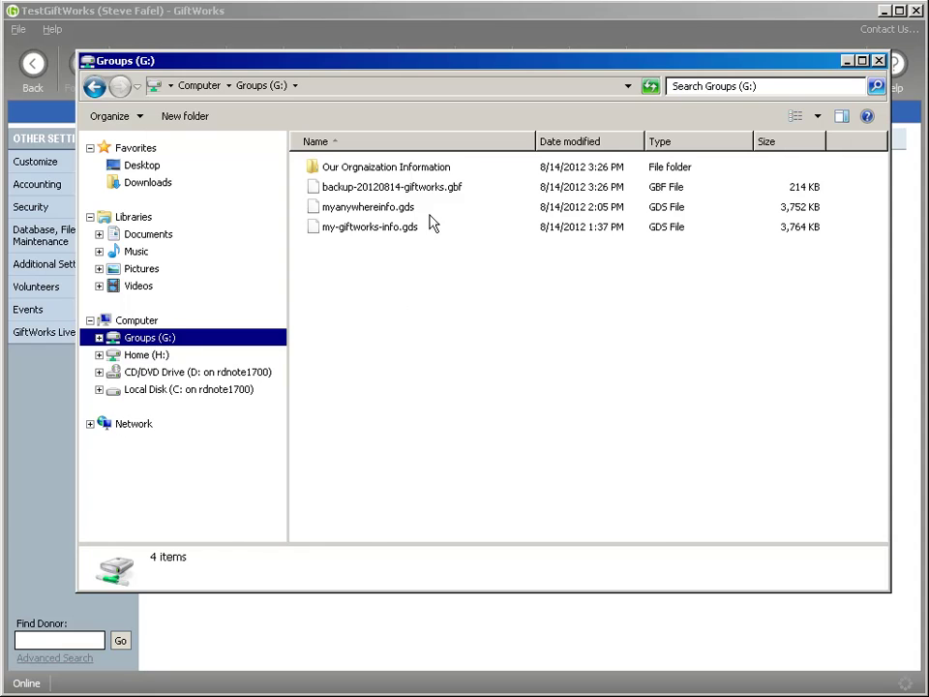
left_click(370, 193)
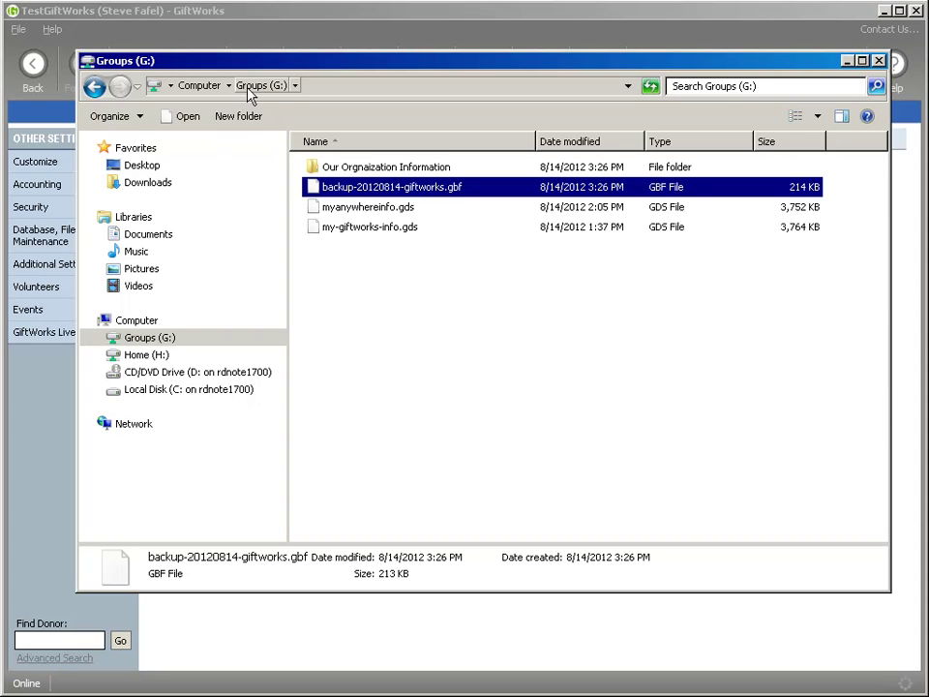
- Create a Backups folder on G: and move the .gbf backup file into it
left_click(238, 117)
type("Backups")
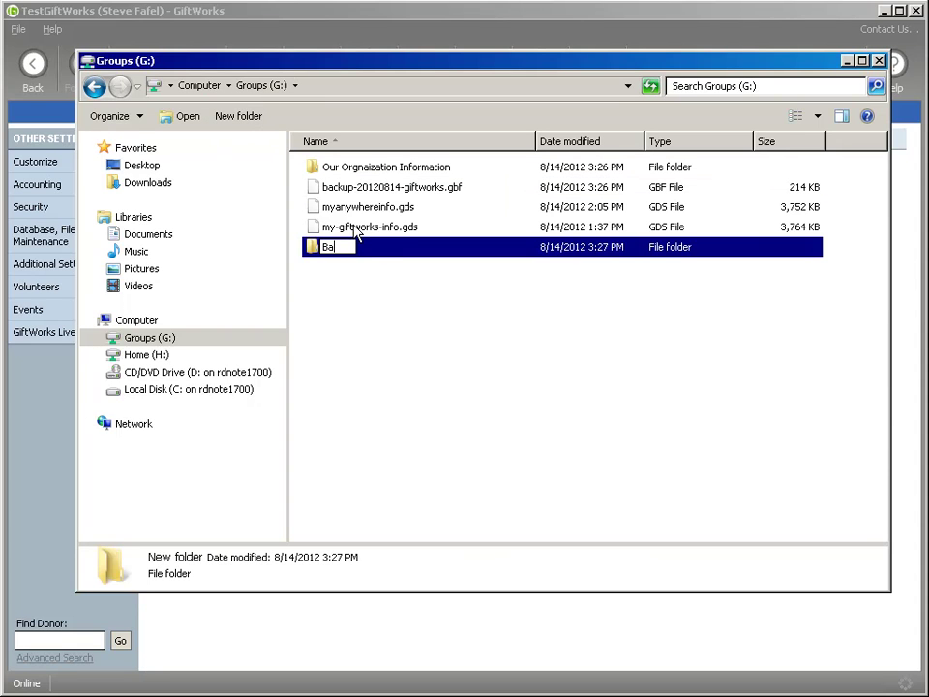
key("Return")
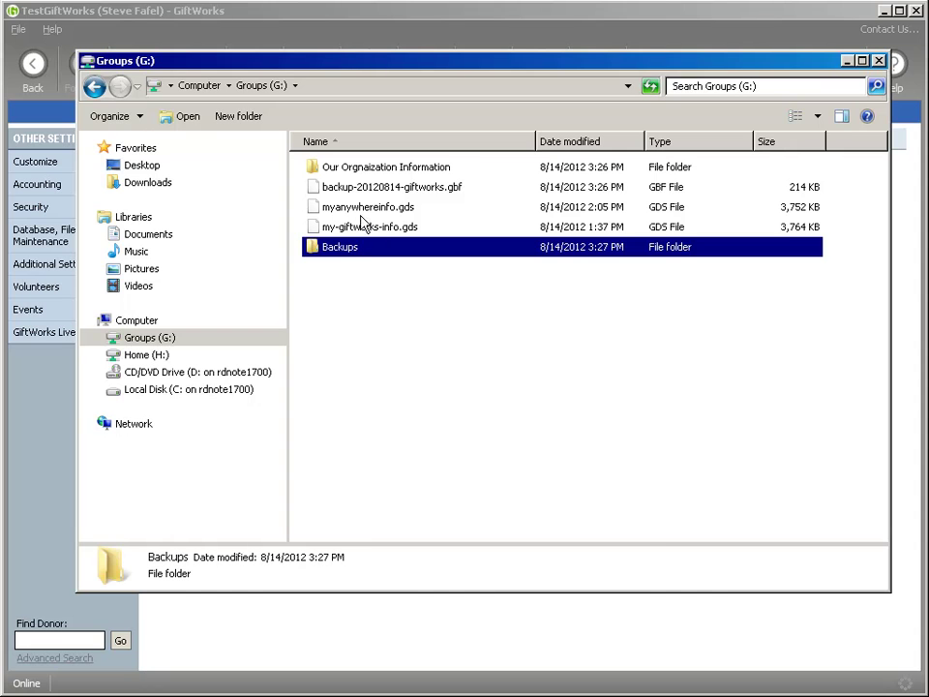
left_click_drag(360, 188, 336, 249)
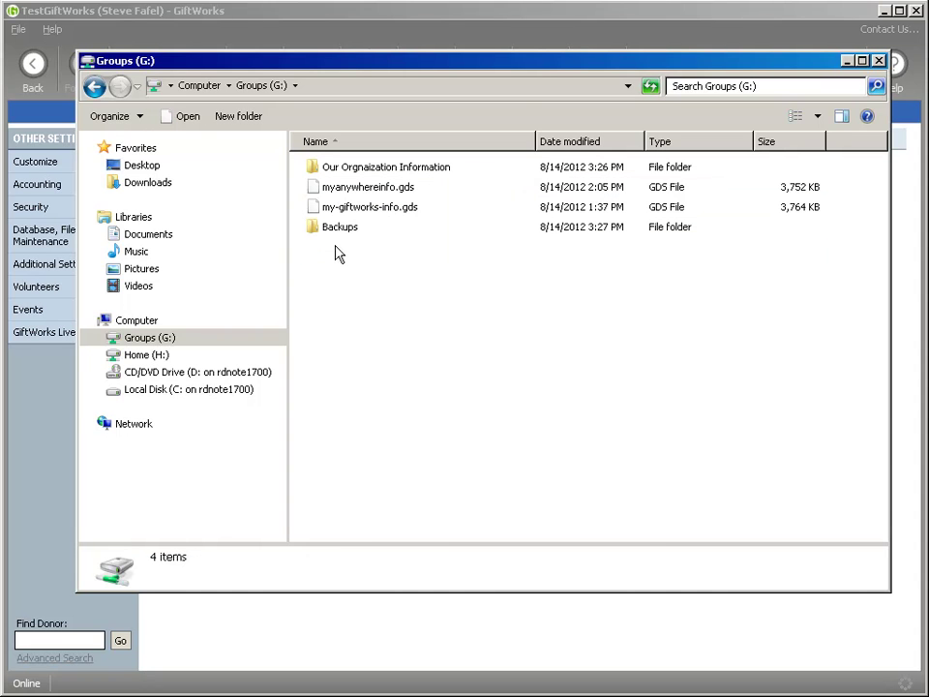
left_click(418, 23)
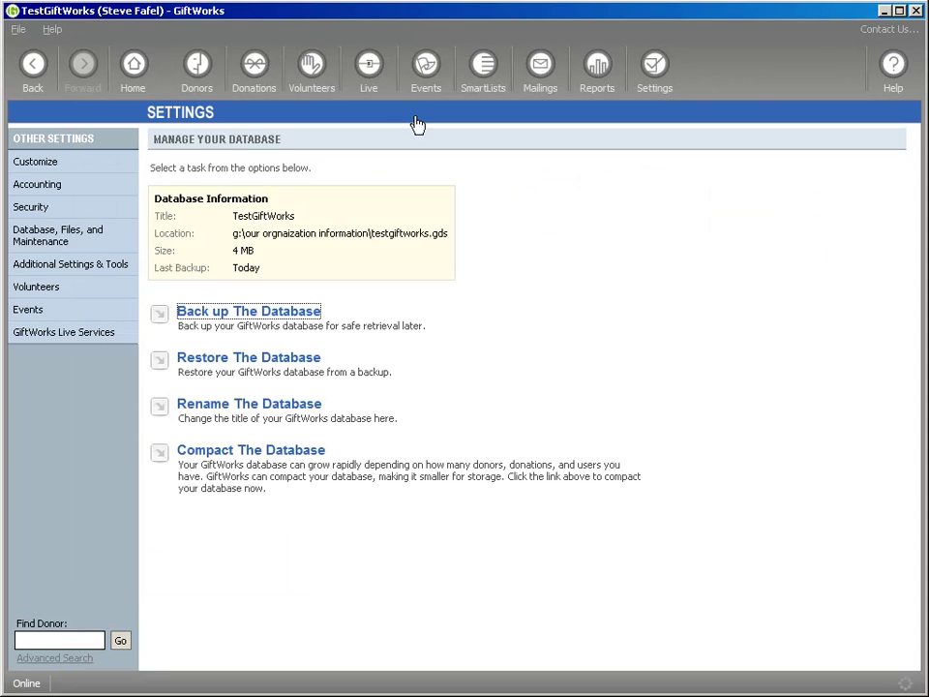
- Run a second backup into G:\Backups named backup-20120815-giftworks
left_click(248, 313)
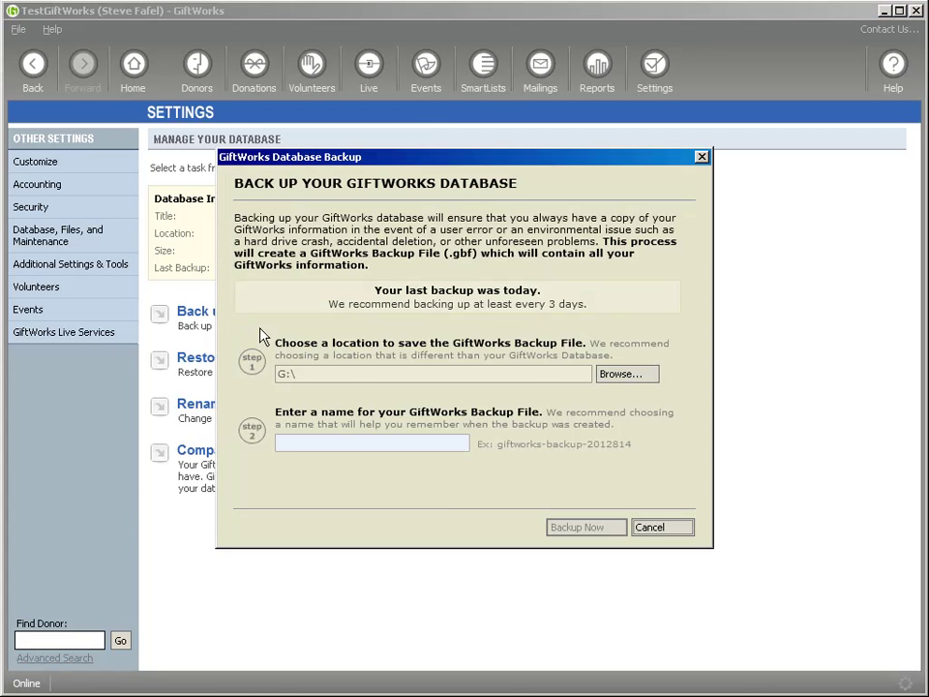
left_click(620, 376)
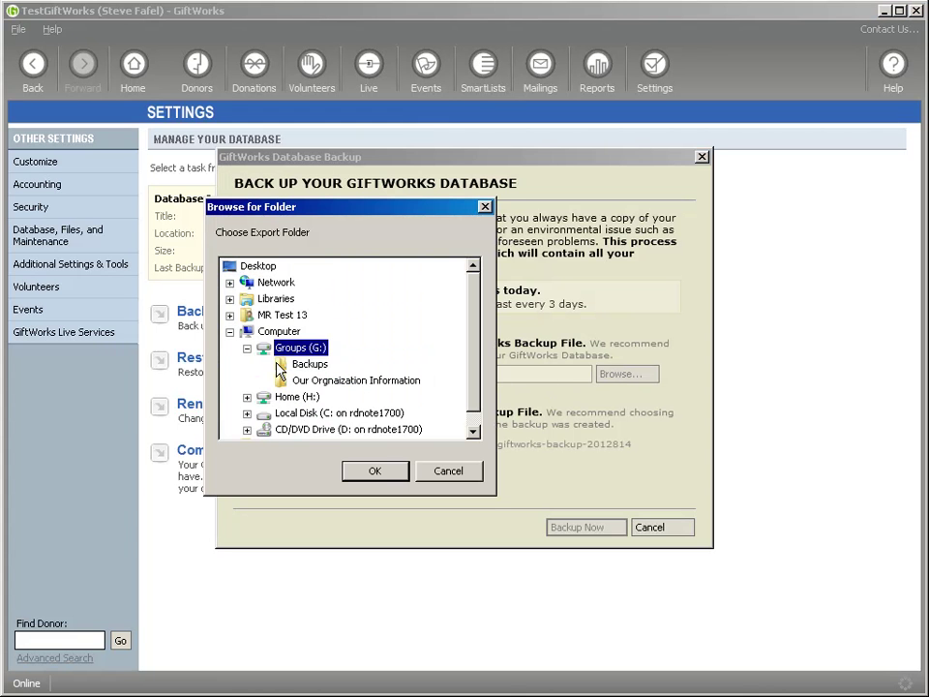
left_click(299, 363)
left_click(374, 468)
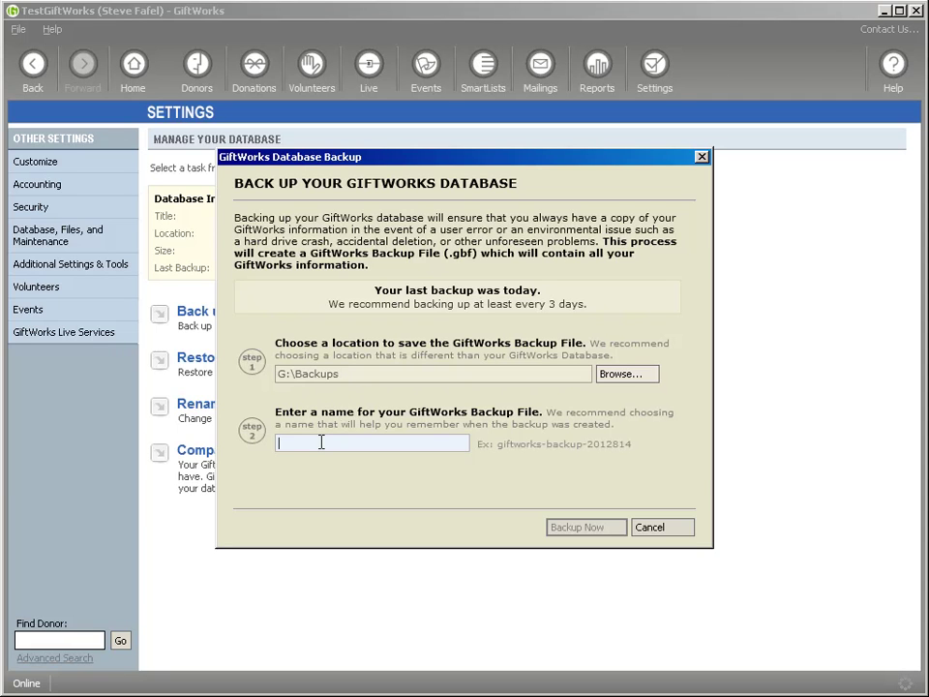
type("201")
key("BackSpace")
key("BackSpace")
key("BackSpace")
type("backup-20120815-giftworks")
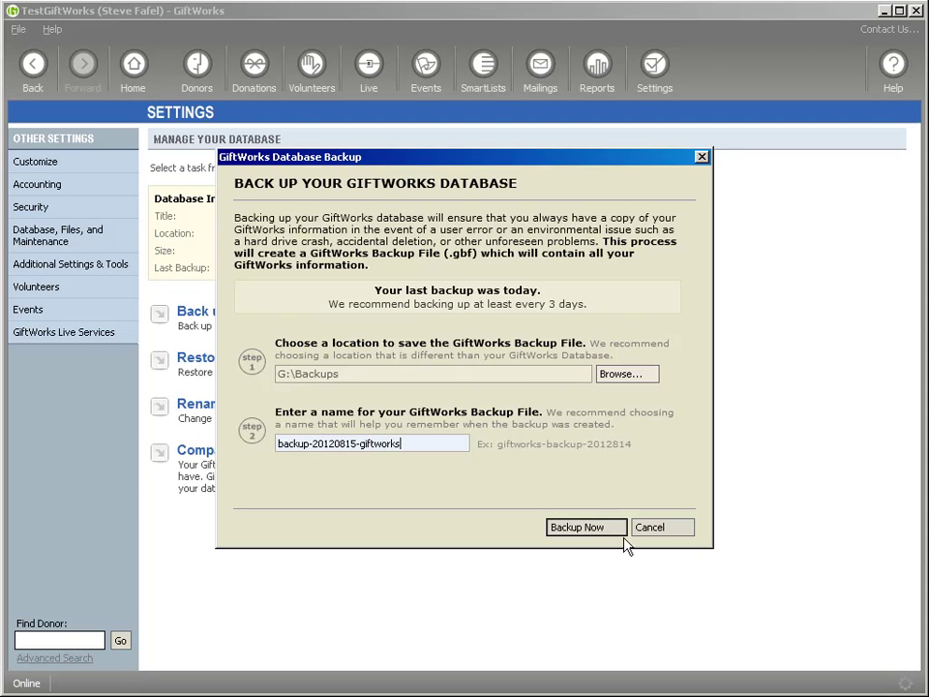
left_click(582, 532)
- Open G:\Backups, compare the 0814 and 0815 backup files, and select the 0814 one
left_click(406, 408)
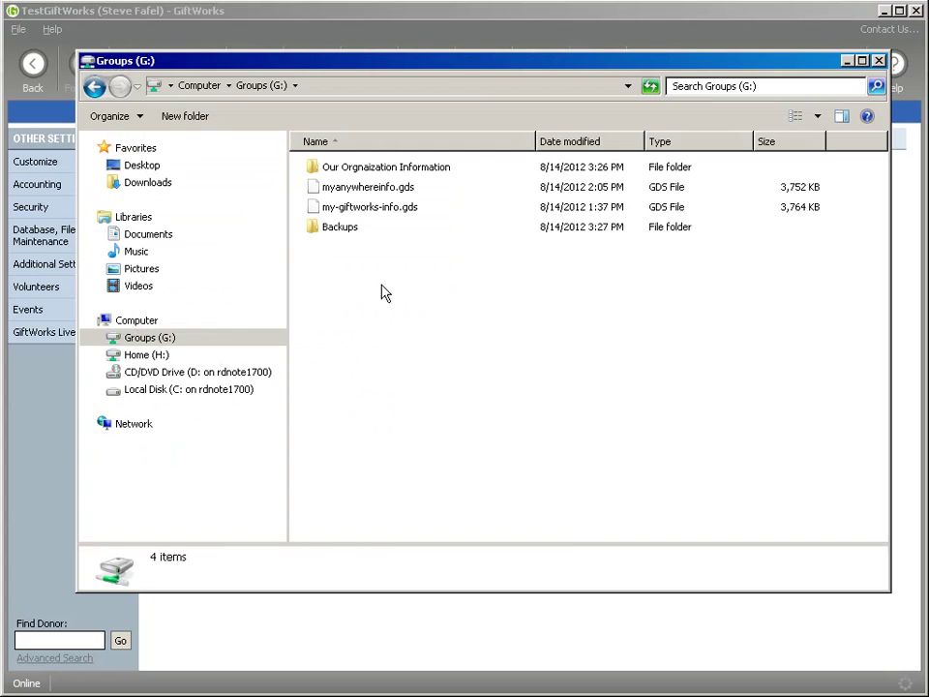
double_click(311, 229)
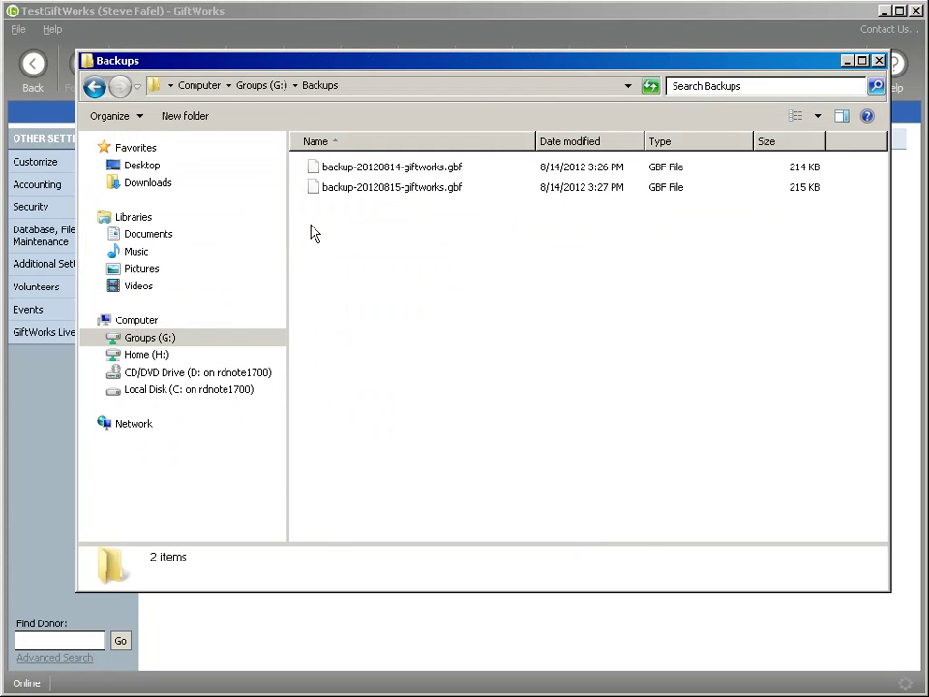
left_click(412, 173)
left_click(411, 188)
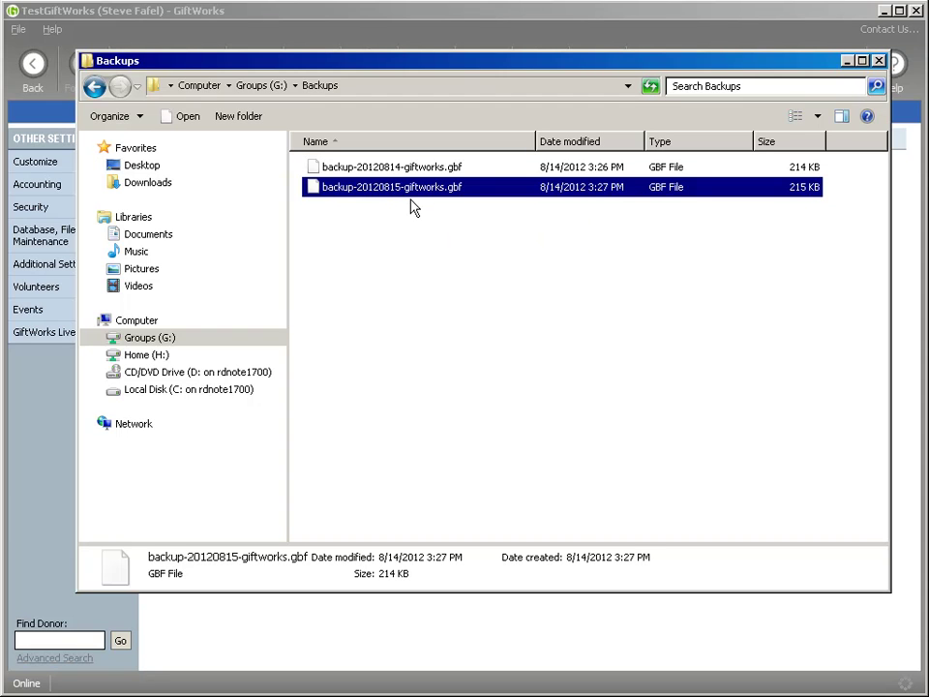
left_click(358, 174)
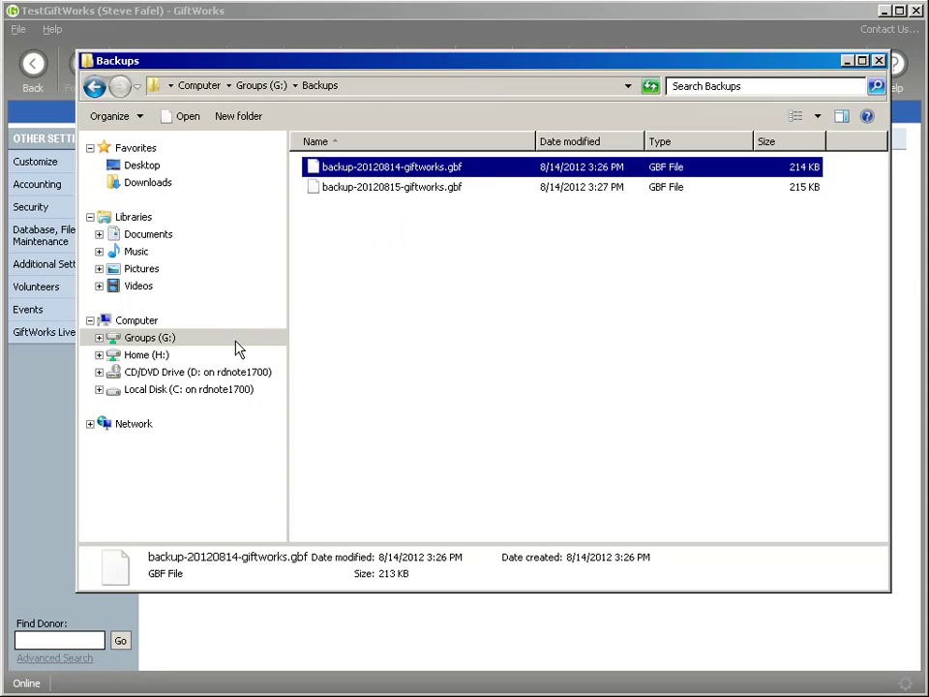
- Copy backup-20120814-giftworks.gbf to C:\Documents and Settings\Administrator\Desktop
left_click(98, 389)
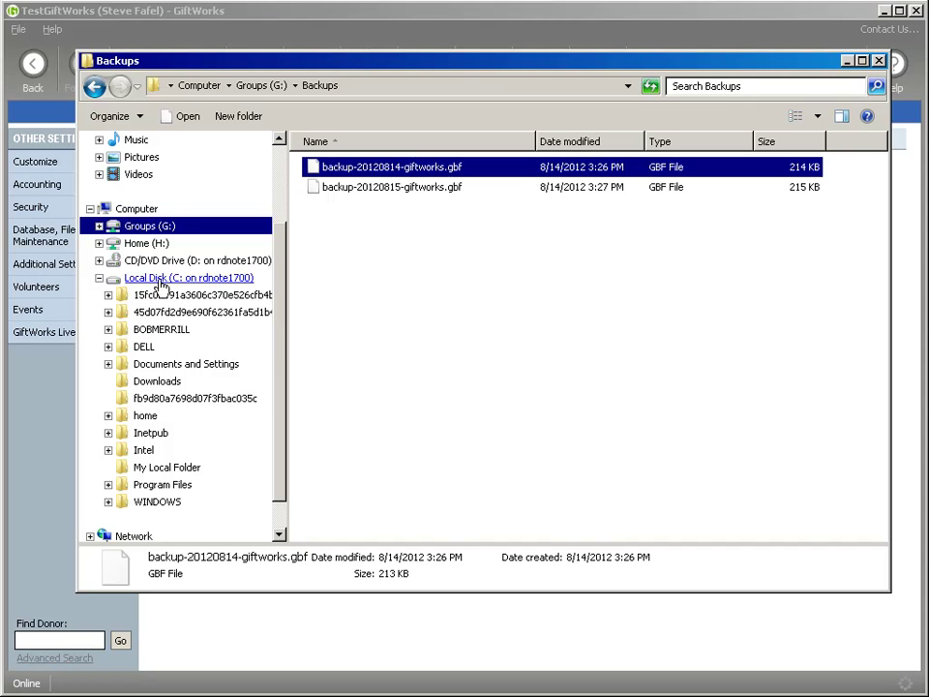
left_click(109, 364)
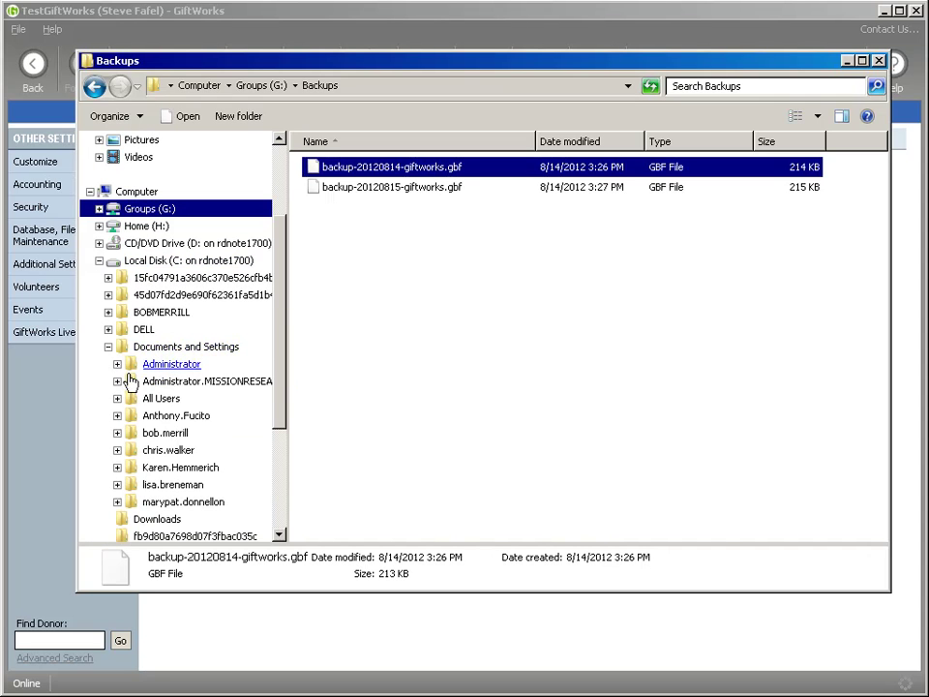
left_click(117, 364)
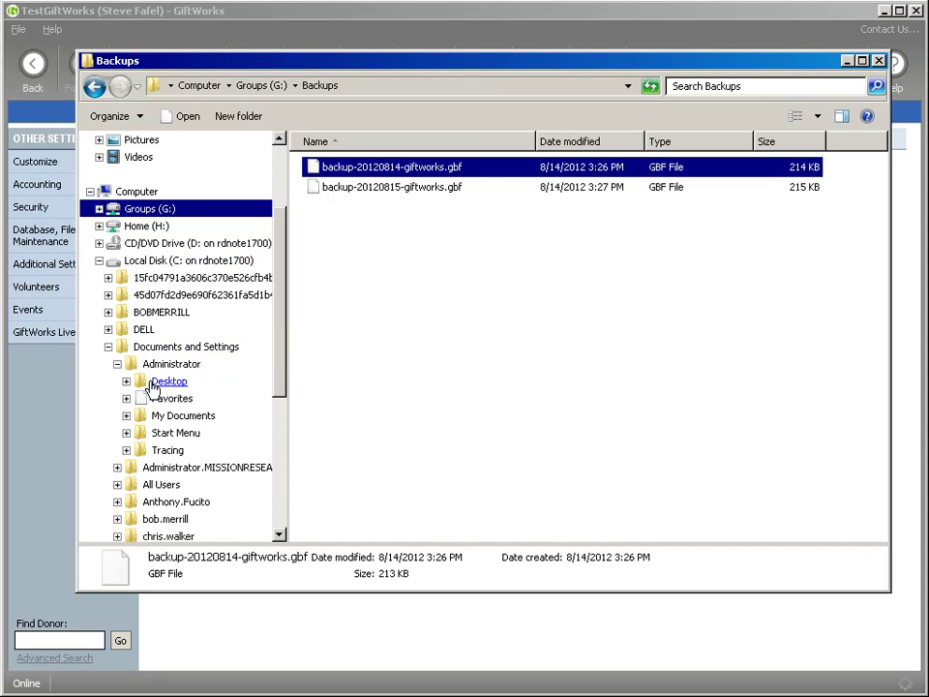
left_click(125, 381)
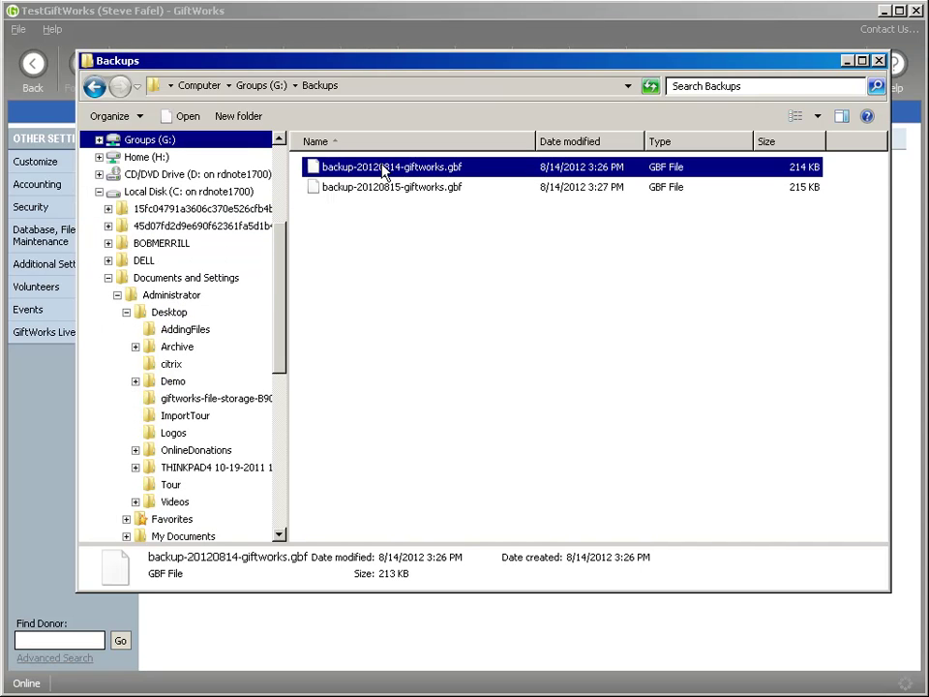
left_click_drag(385, 172, 143, 317)
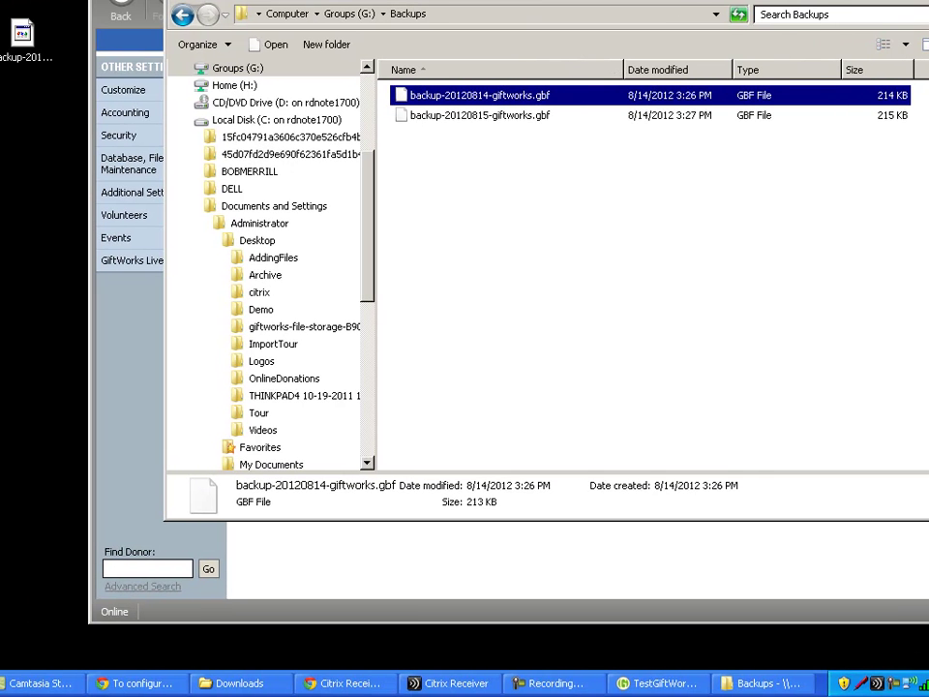
left_click(27, 45)
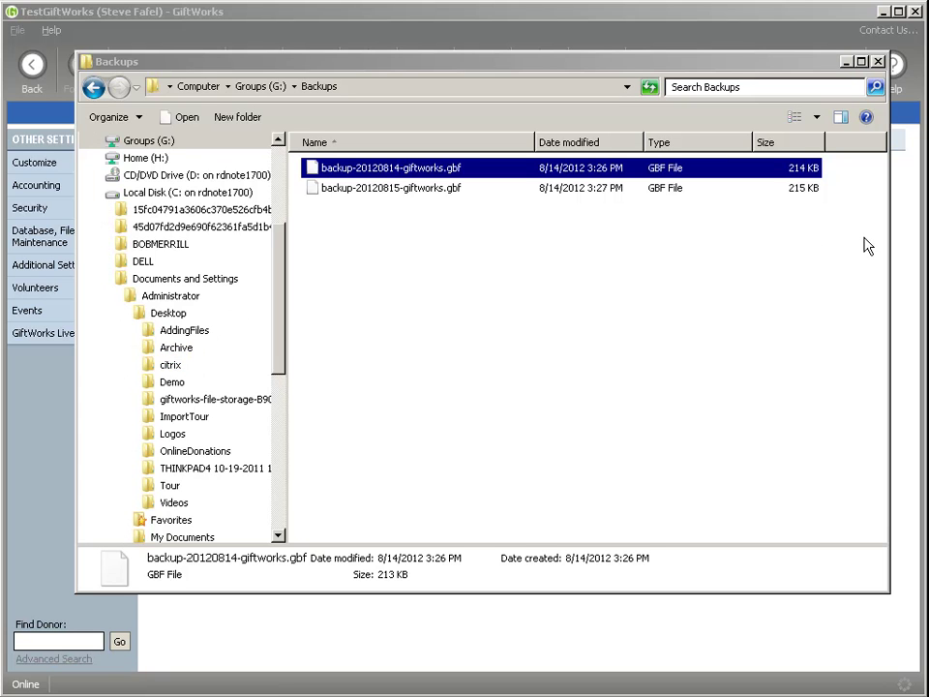
left_click(877, 62)
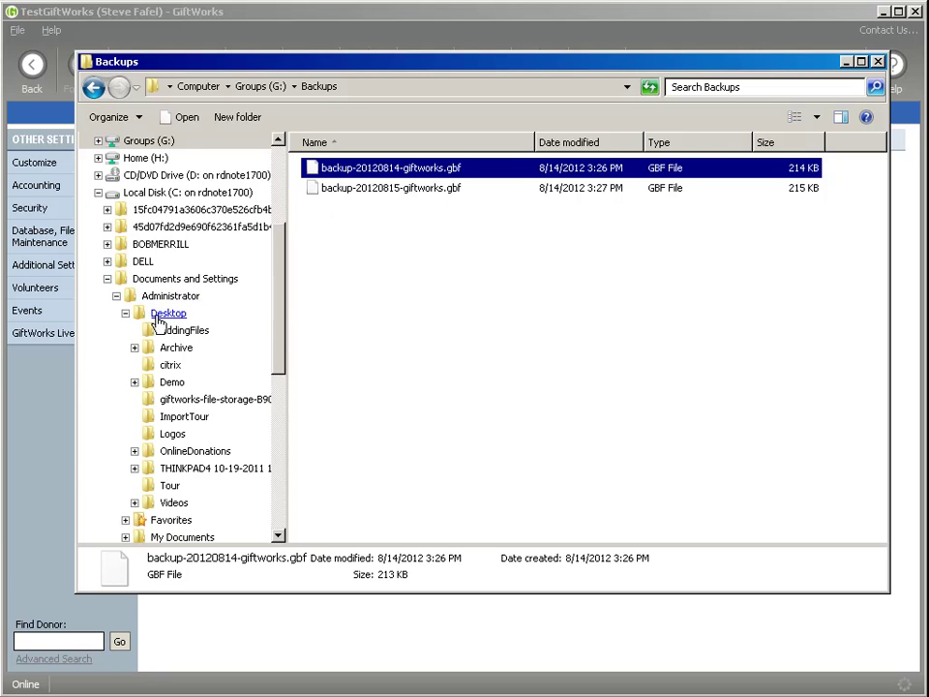
- Copy backup-20120814-giftworks.gbf from the Administrator Desktop to the root of Groups (G:)
left_click(155, 314)
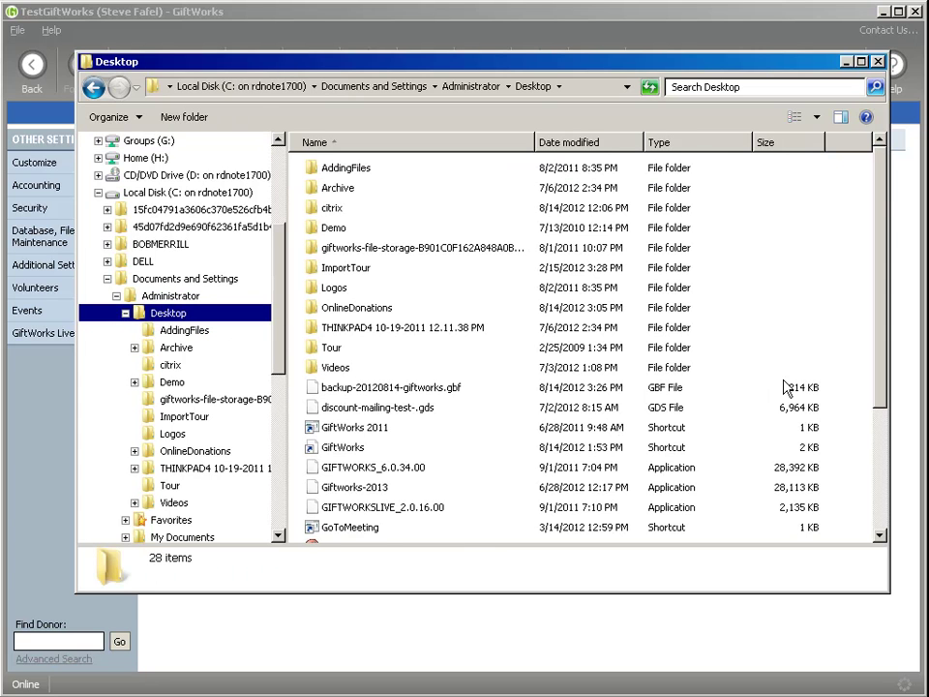
left_click(397, 389)
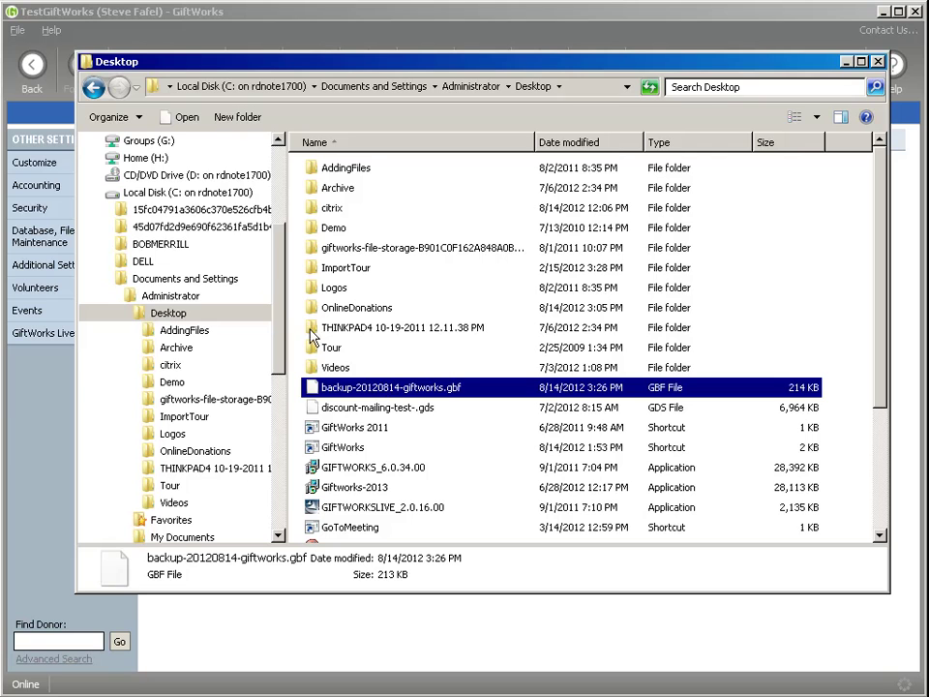
left_click_drag(281, 327, 283, 292)
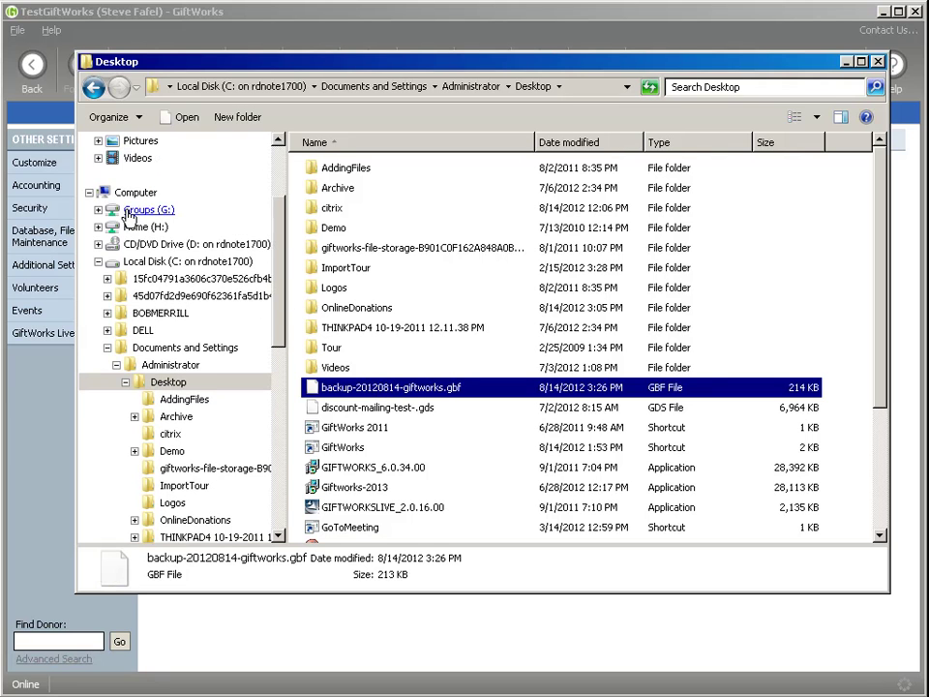
left_click_drag(315, 387, 144, 214)
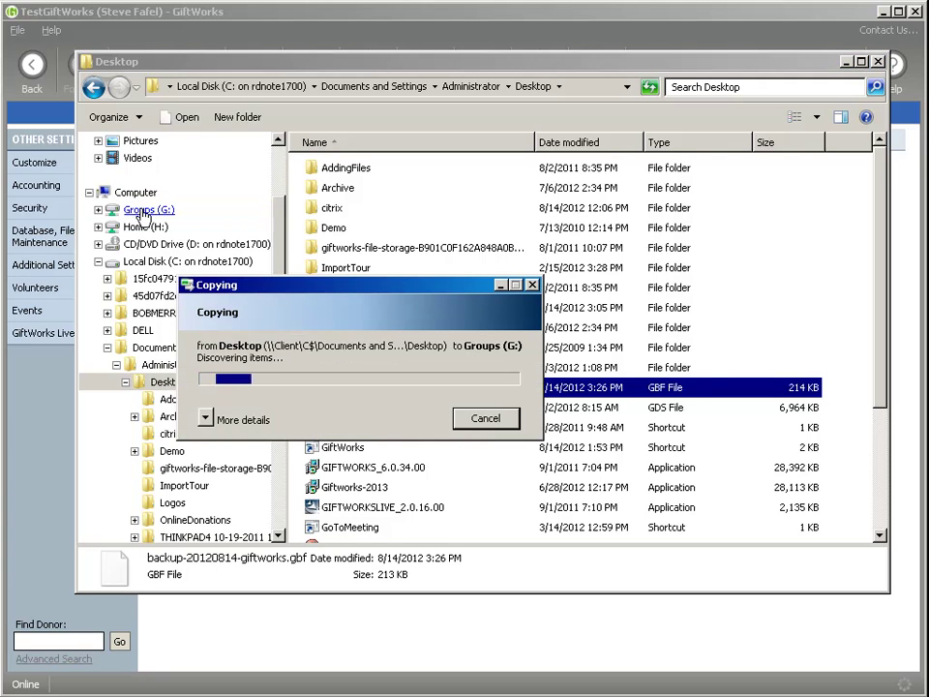
left_click(144, 211)
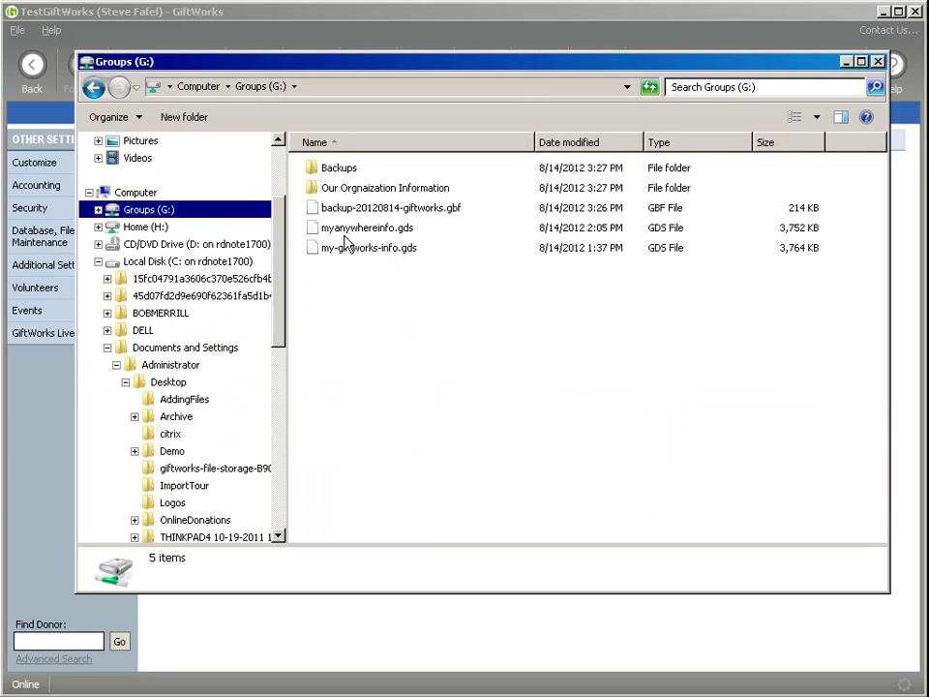
left_click(393, 209)
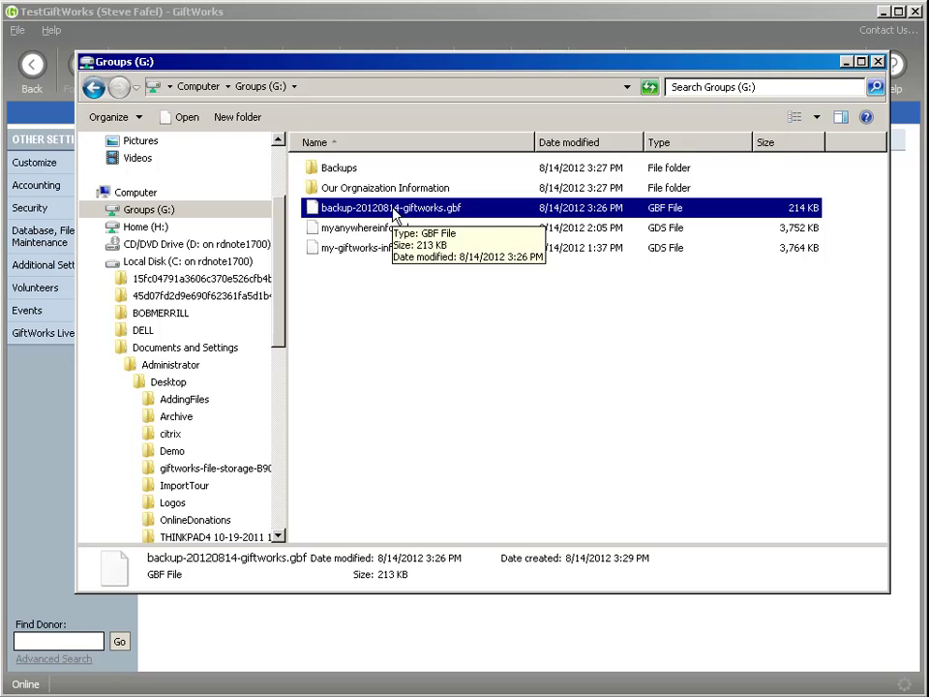
- Start a database restore using G:\backup-20120814-giftworks.gbf as the source backup
left_click(300, 19)
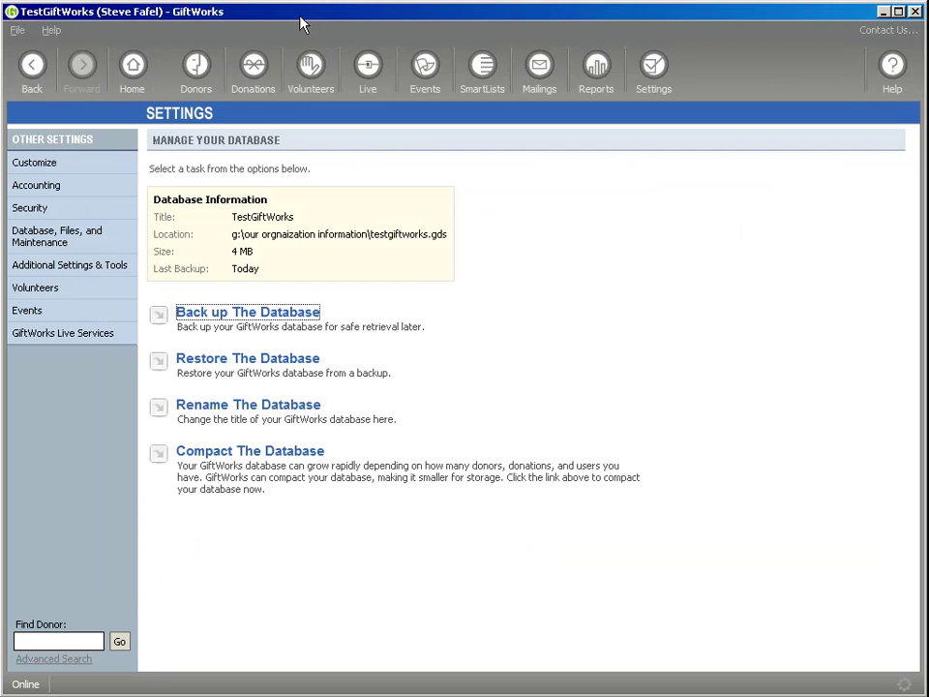
left_click(243, 360)
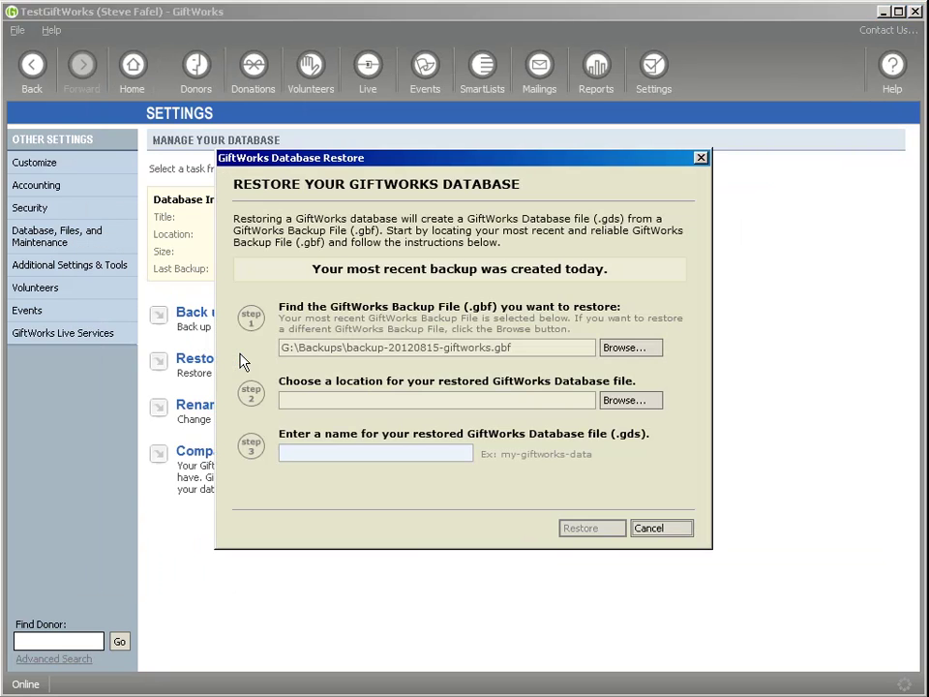
left_click(631, 350)
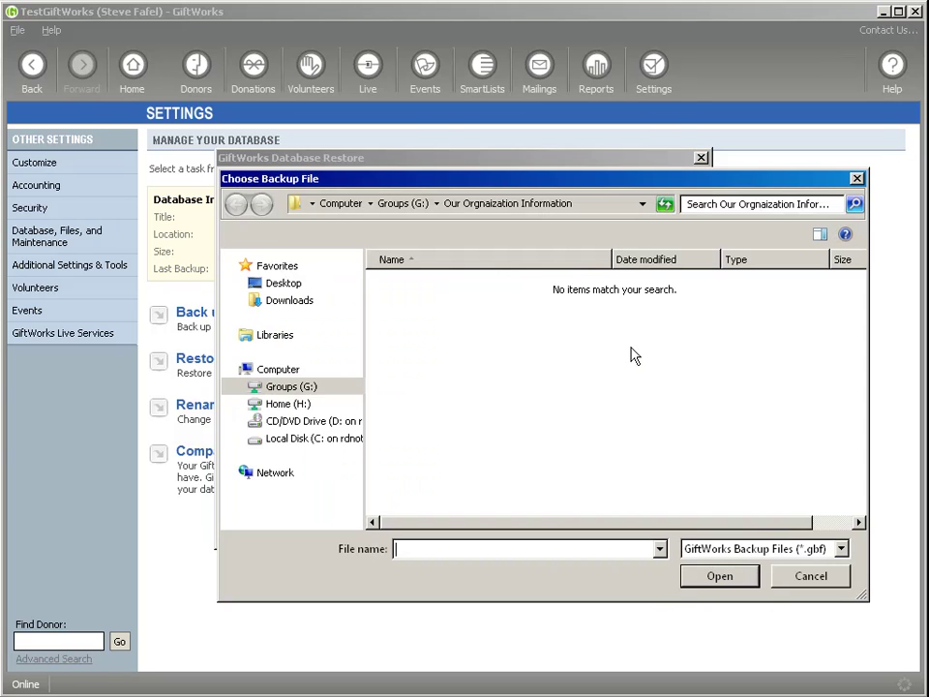
left_click(290, 457)
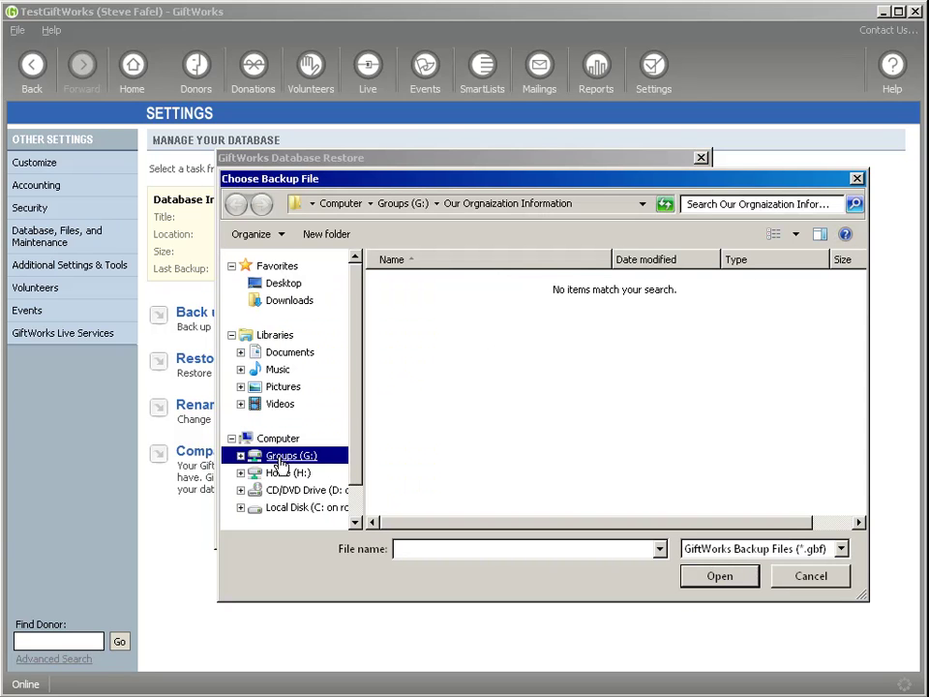
left_click(480, 329)
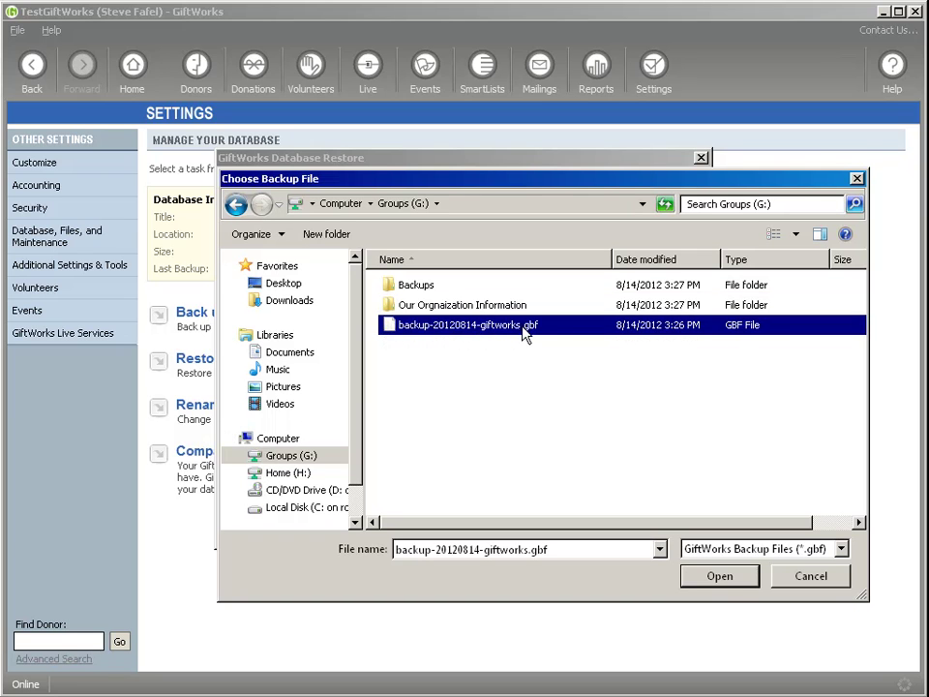
left_click(712, 574)
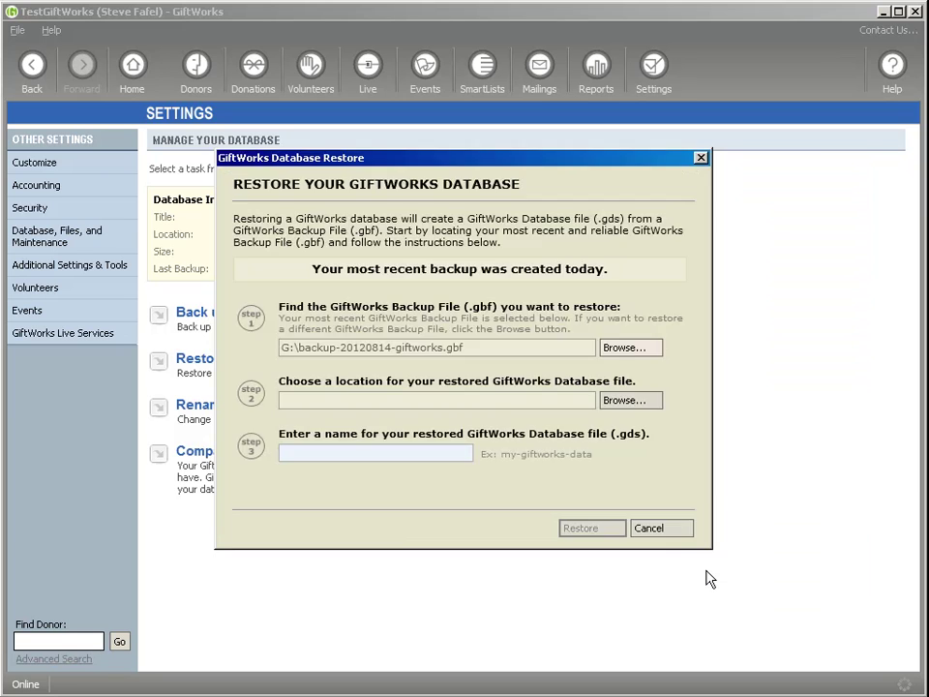
- Restore it to G:\ as restored-giftworks-info.gds and acknowledge completion
left_click(624, 402)
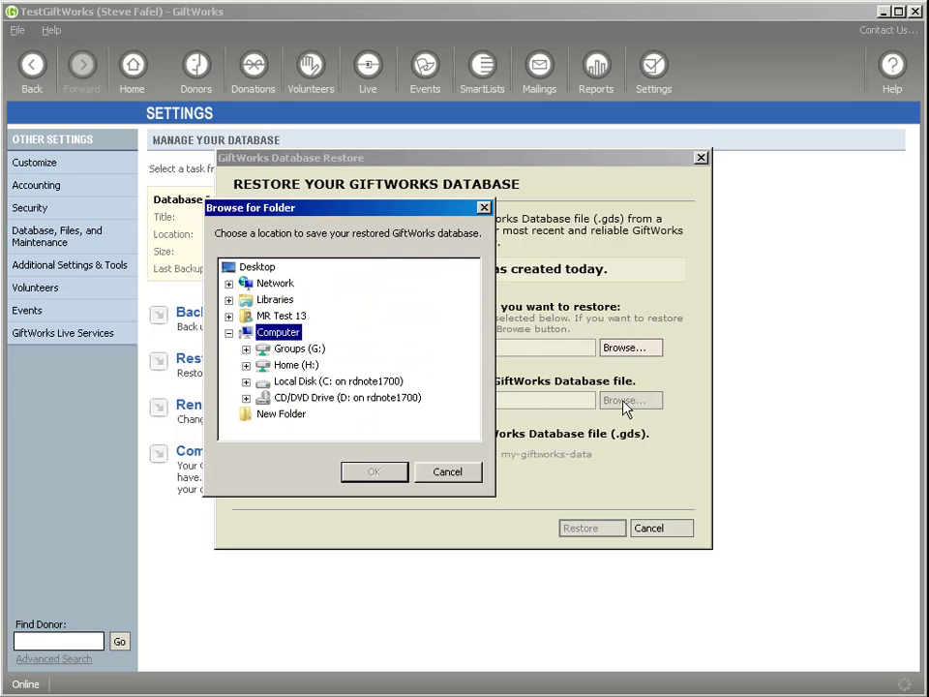
left_click(280, 348)
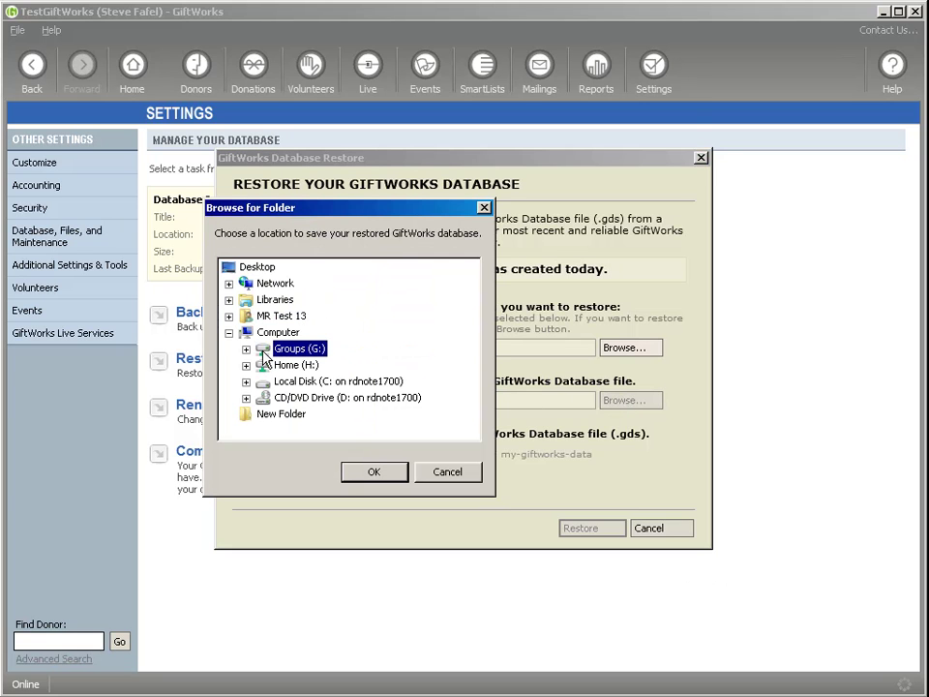
left_click(373, 471)
type("restored-giftworks-info")
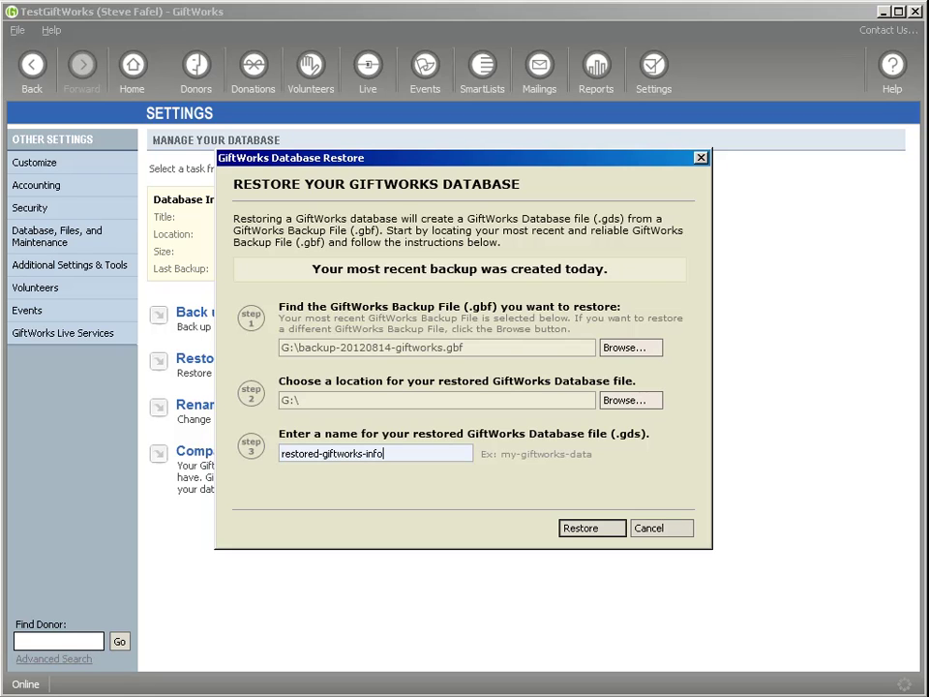
left_click(589, 529)
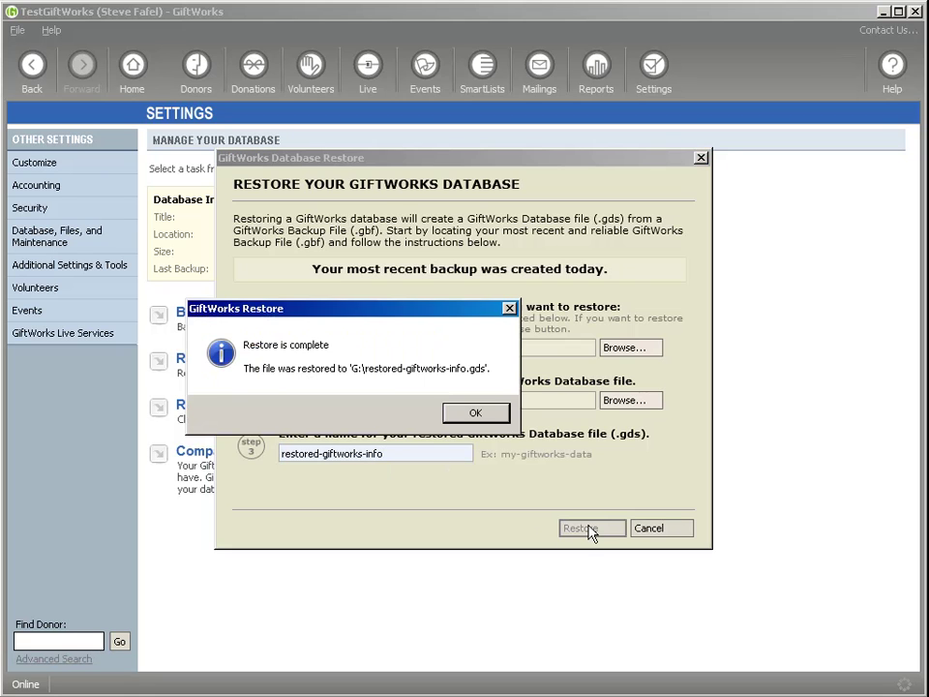
left_click(475, 413)
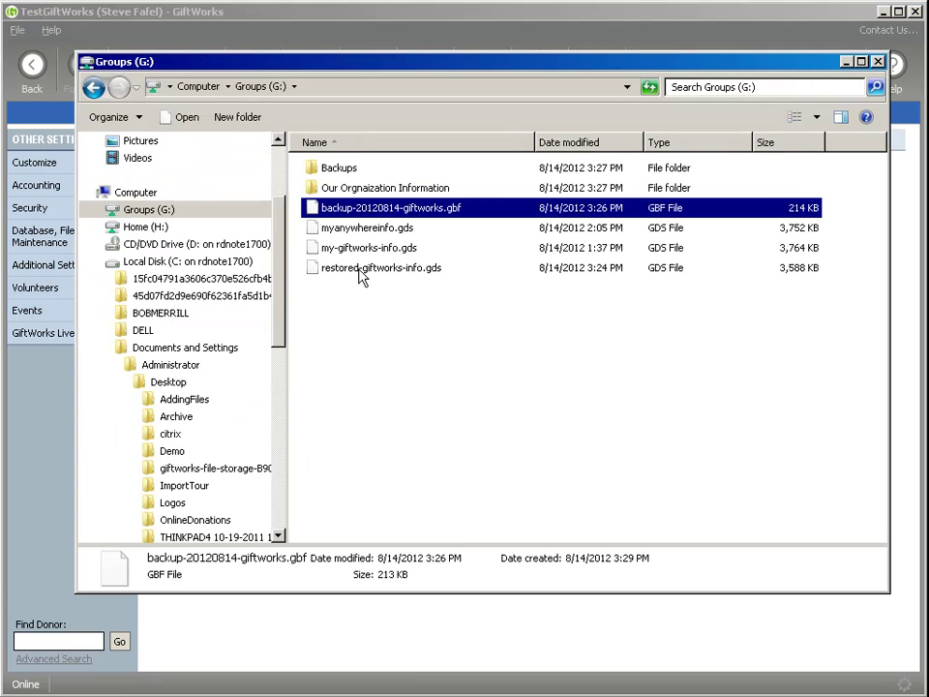
left_click(353, 273)
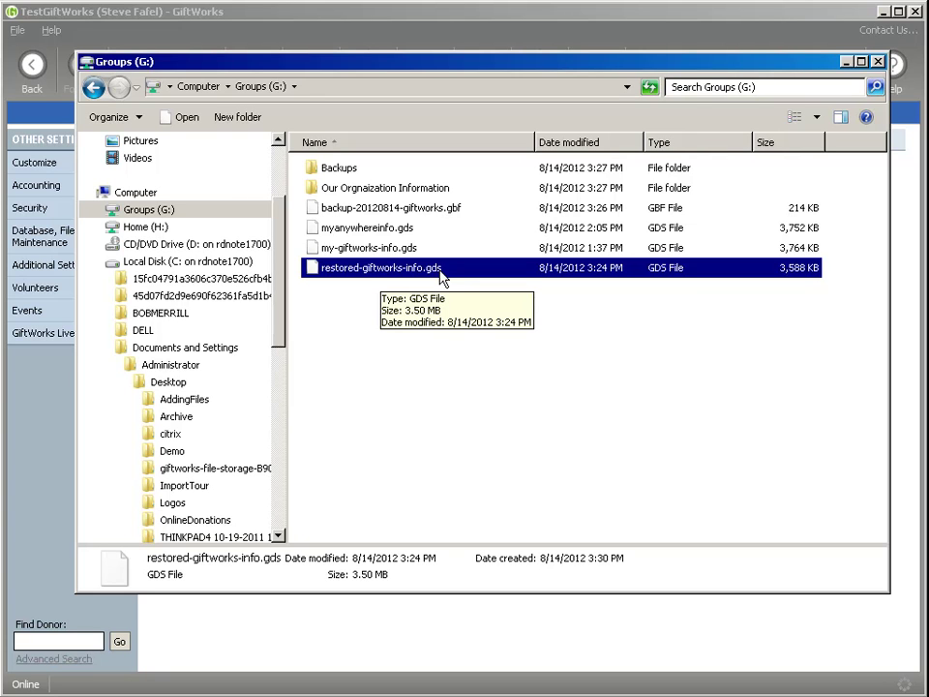
left_click(385, 13)
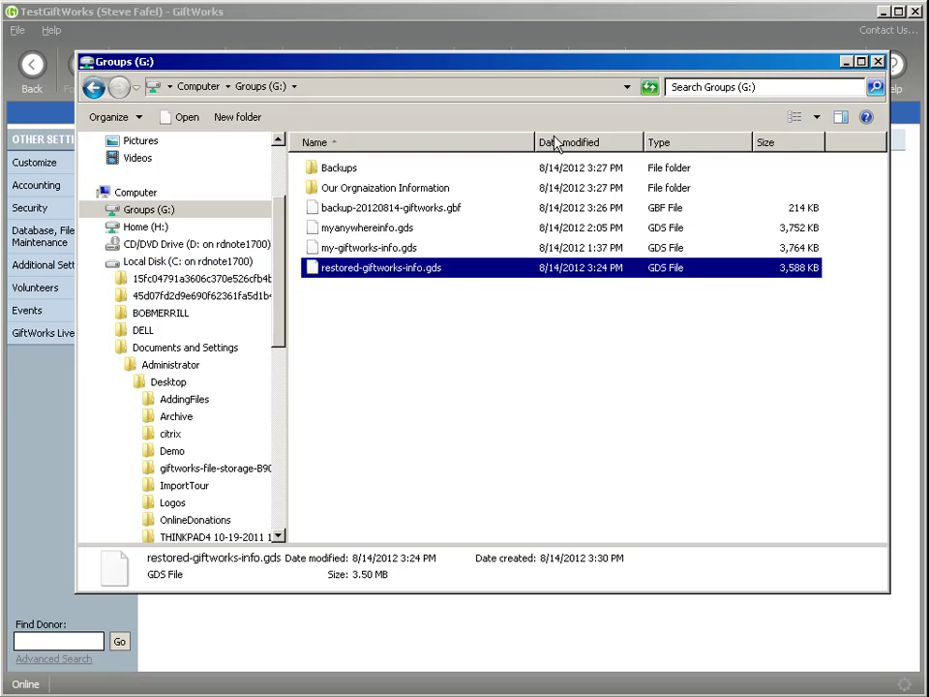
left_click(844, 64)
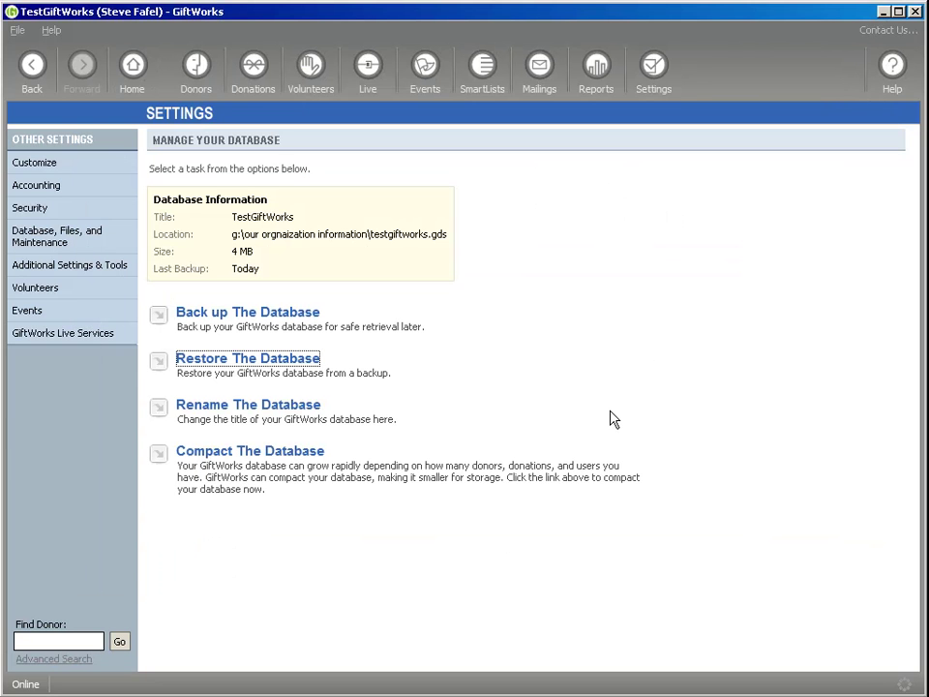